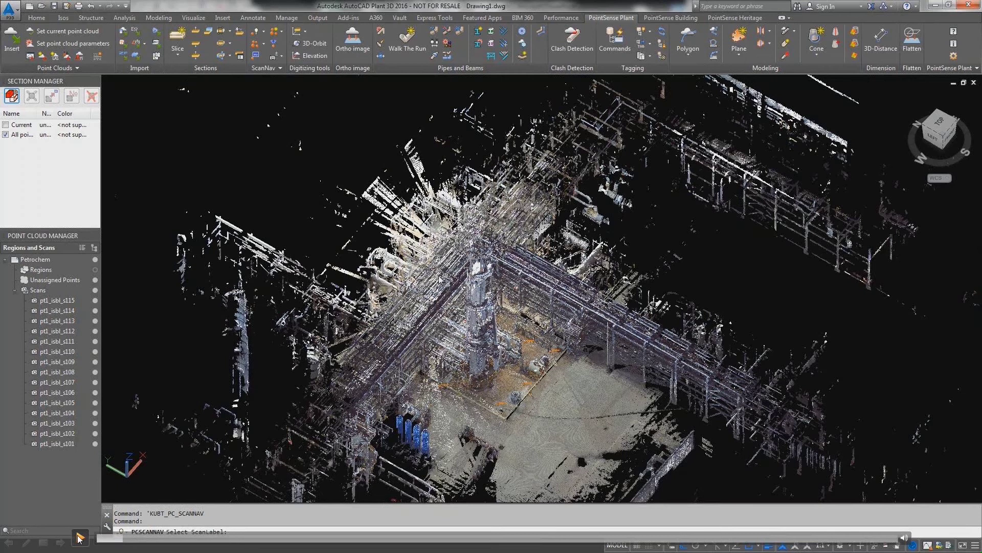
- Navigate into scan pt1_isbl_s101 and begin a Walk The Run by picking points on the short pipe below the scanned flange
{"action": "left_click", "coordinate": [79, 536]}
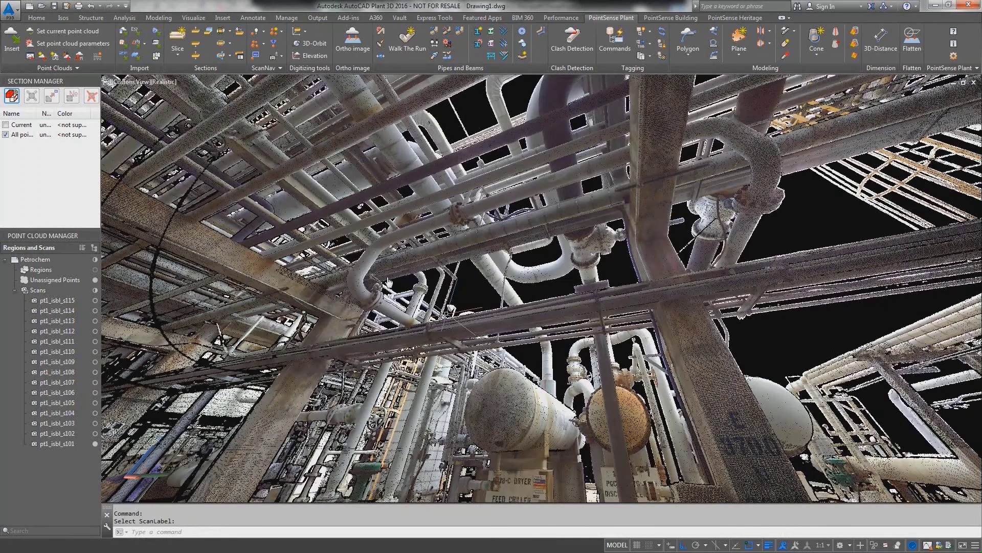
{"action": "left_click", "coordinate": [406, 41]}
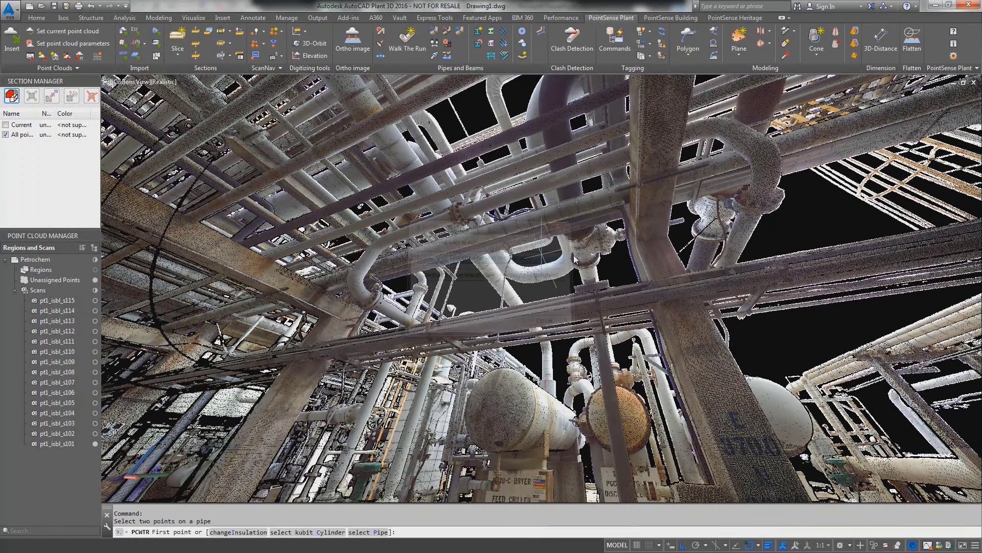
{"action": "left_click", "coordinate": [745, 226]}
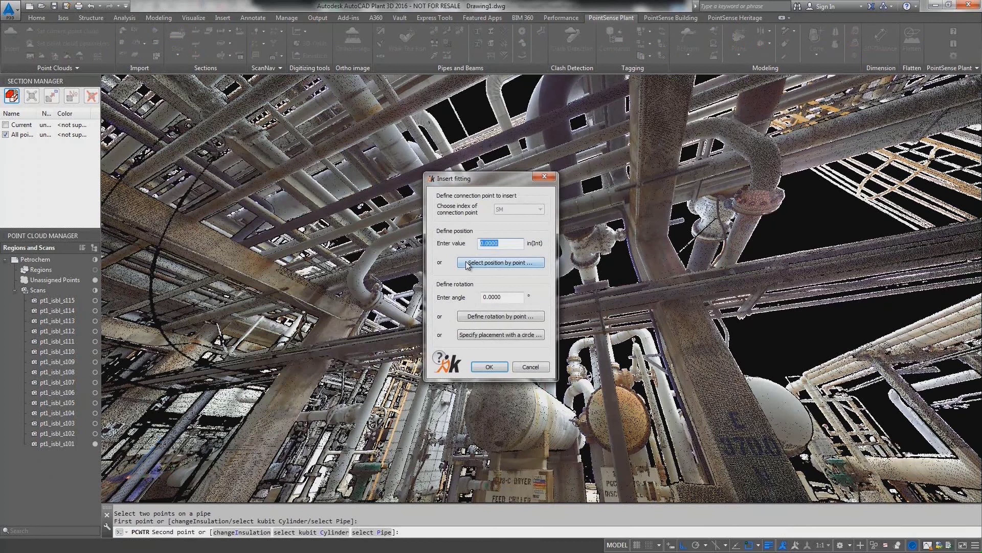
- Place the 6" ND, 300 LB WN flange by point at the scanned flange, and continue the run with the matching ELL 90 LR elbow
{"action": "left_click", "coordinate": [467, 263]}
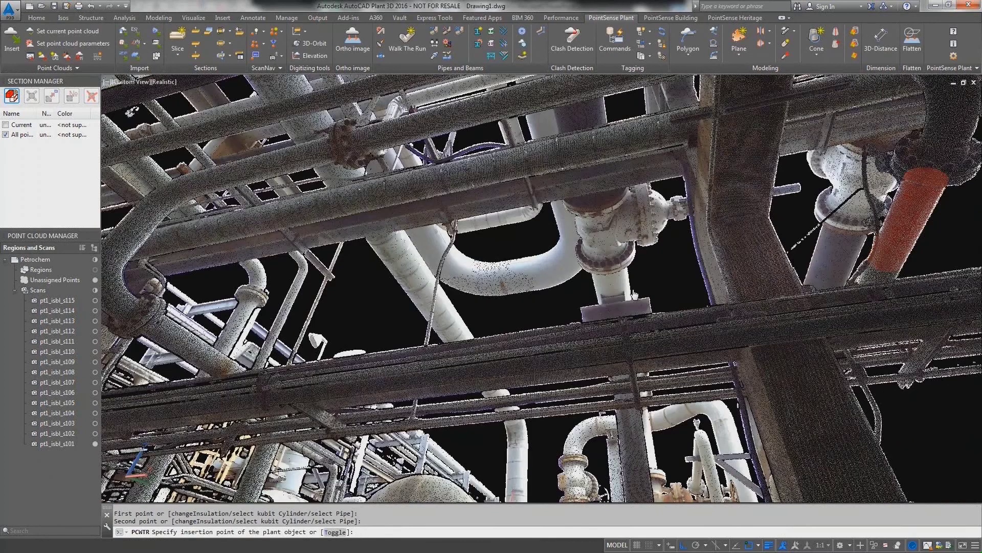
{"action": "type", "text": "t"}
{"action": "key", "text": "Return"}
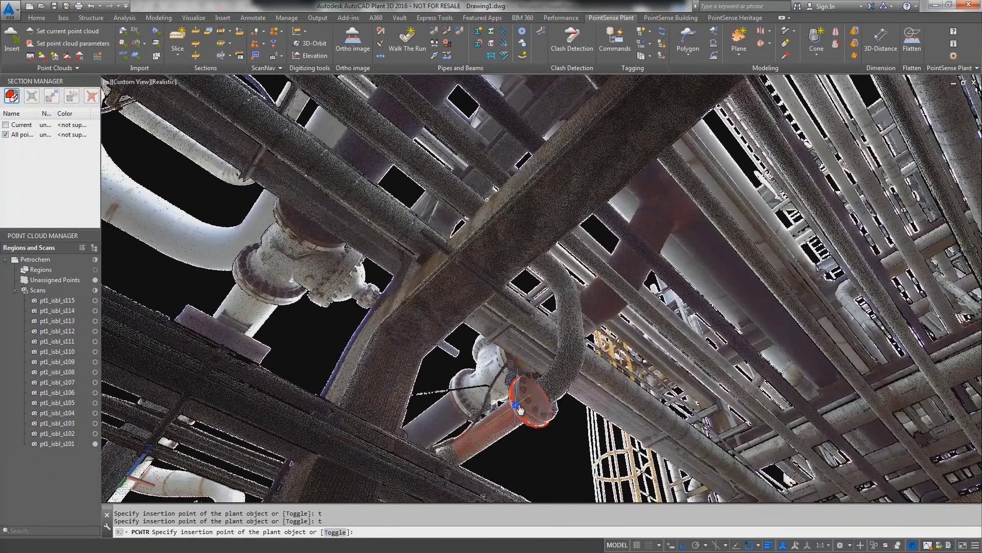
{"action": "type", "text": "t"}
{"action": "key", "text": "Return"}
{"action": "left_click", "coordinate": [521, 409]}
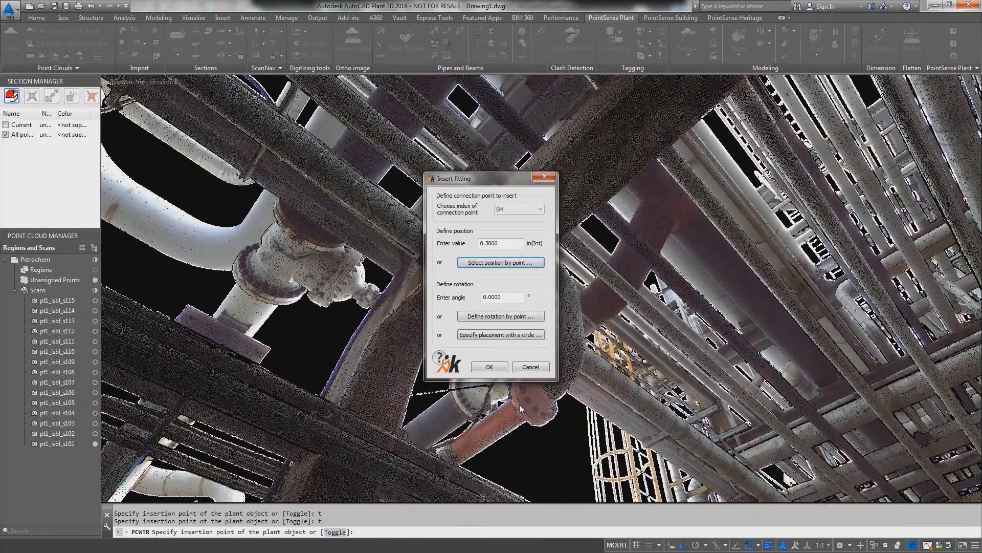
{"action": "left_click", "coordinate": [489, 366]}
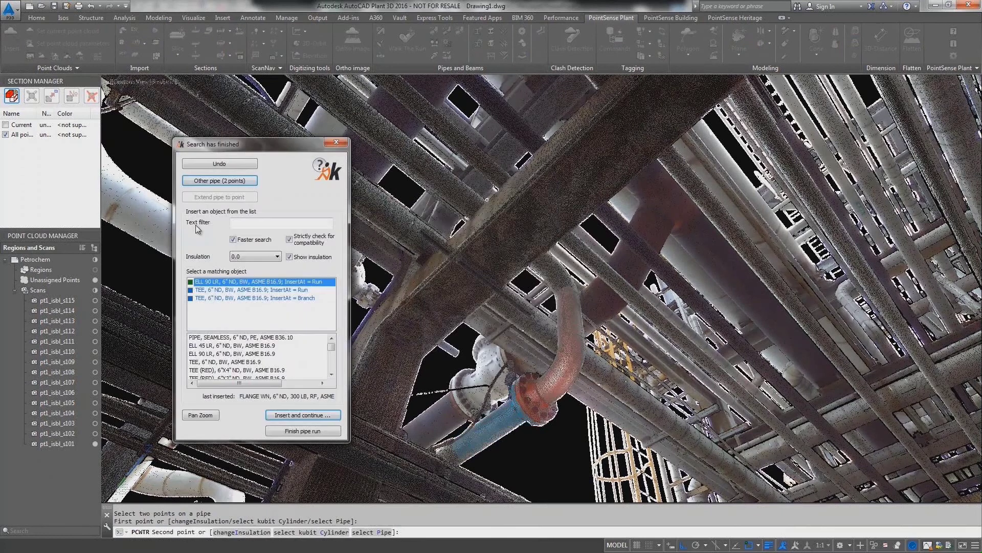
{"action": "left_click", "coordinate": [303, 416]}
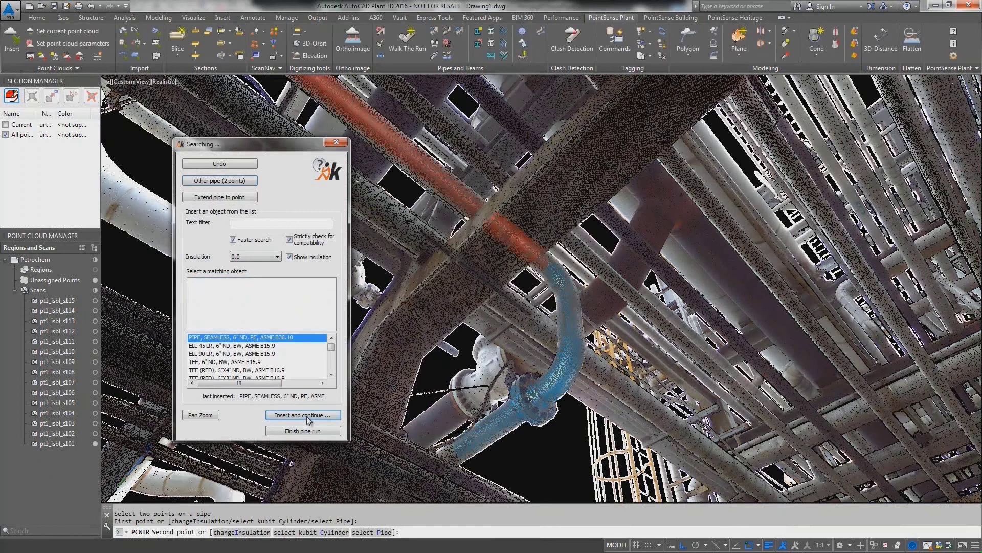
- Filter the fitting list by "f" and choose FLANGE WN, 6" ND, 300 LB, RF for the scanned flange midway along the overhead pipe
{"action": "left_click", "coordinate": [195, 414]}
{"action": "left_click", "coordinate": [219, 257]}
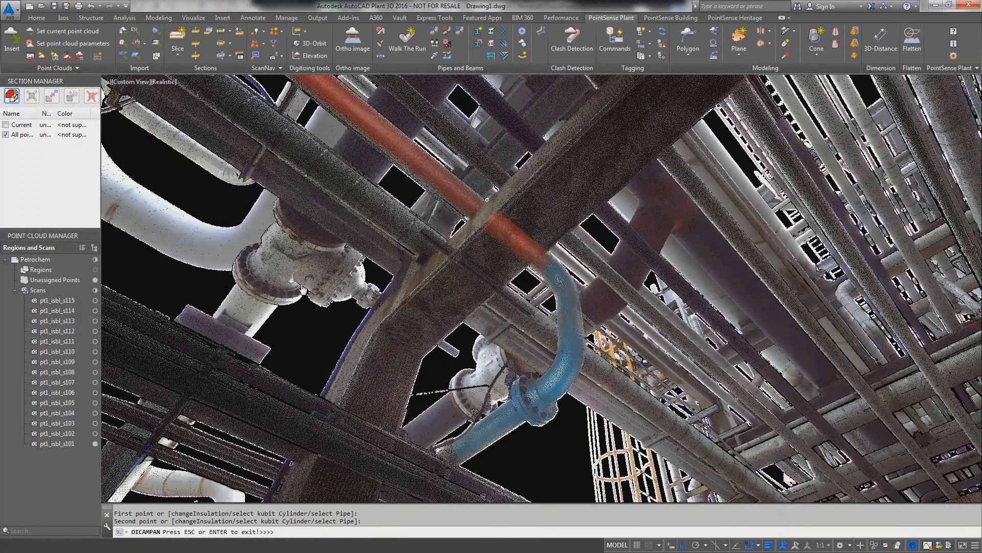
{"action": "left_click_drag", "start_coordinate": [303, 290], "coordinate": [455, 365]}
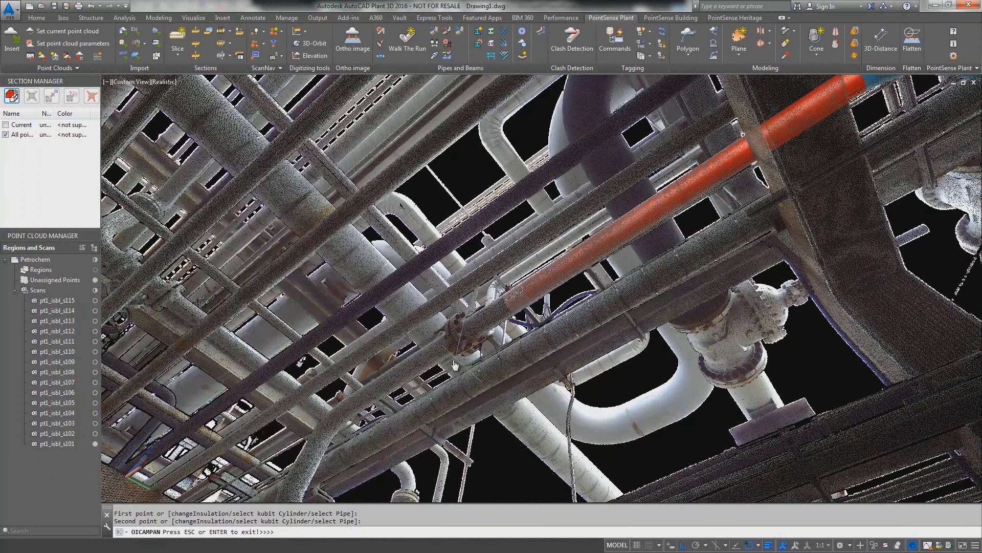
{"action": "key", "text": "Escape"}
{"action": "type", "text": "f"}
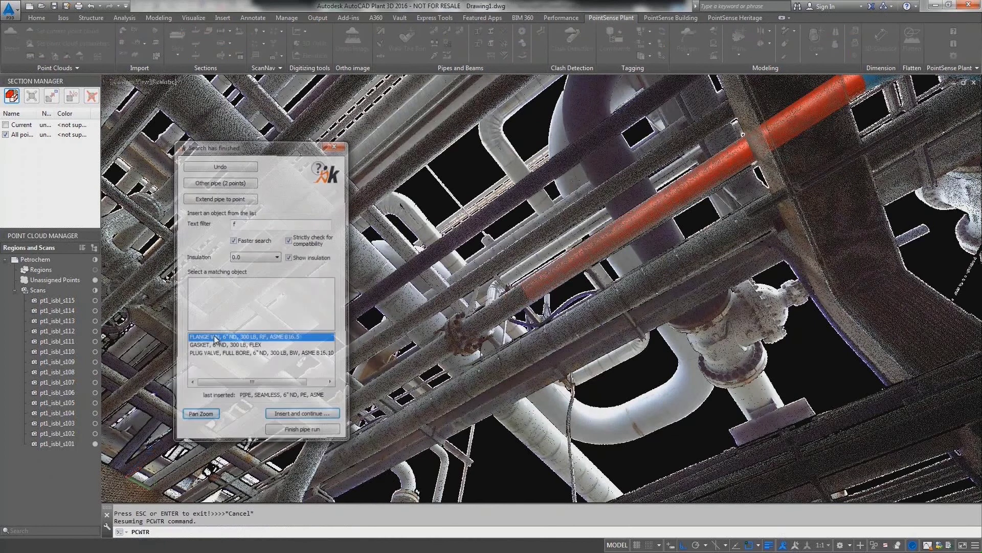
{"action": "double_click", "coordinate": [215, 337]}
- Toggle the flange's connection point, position it by a point on the scanned flange picked in VirtuSurv, and insert it into the overhead pipe
{"action": "left_click", "coordinate": [469, 263]}
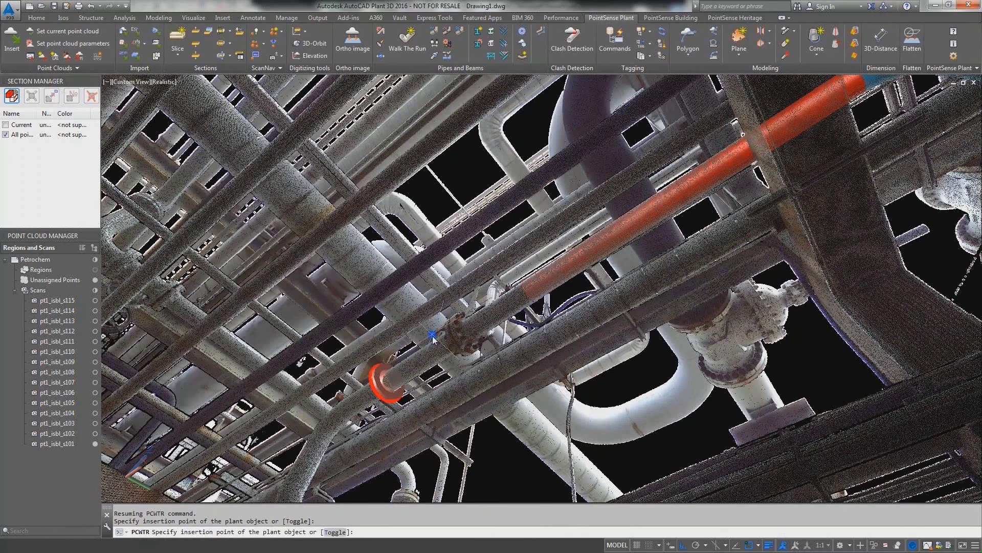
{"action": "scroll", "coordinate": [432, 335], "scroll_direction": "up", "scroll_amount": 2}
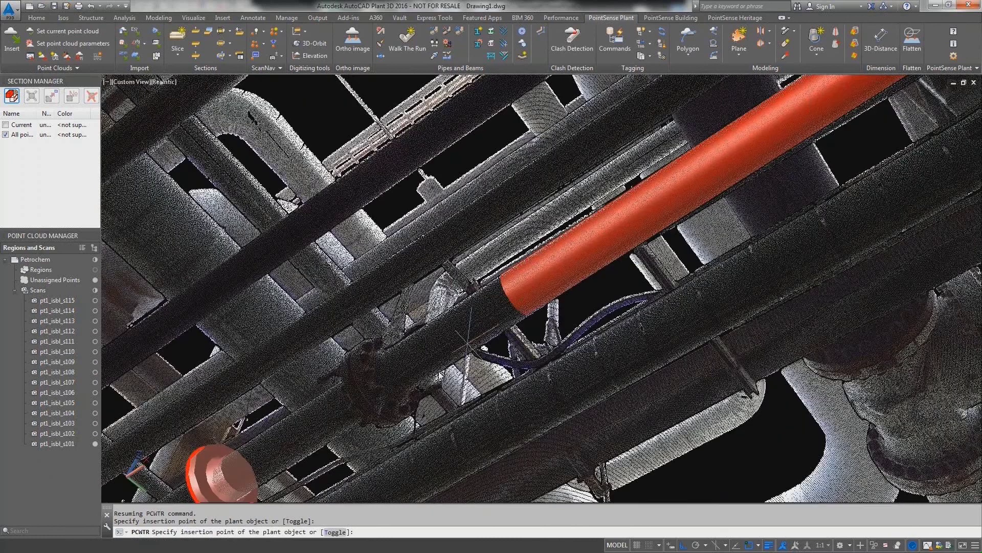
{"action": "type", "text": "t"}
{"action": "key", "text": "Return"}
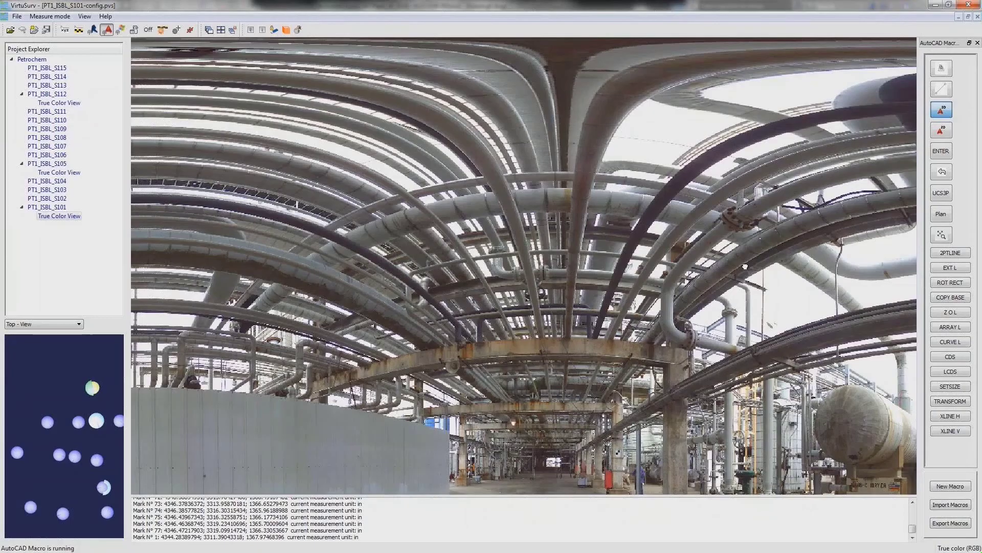
{"action": "scroll", "coordinate": [745, 266], "scroll_direction": "up", "scroll_amount": 5}
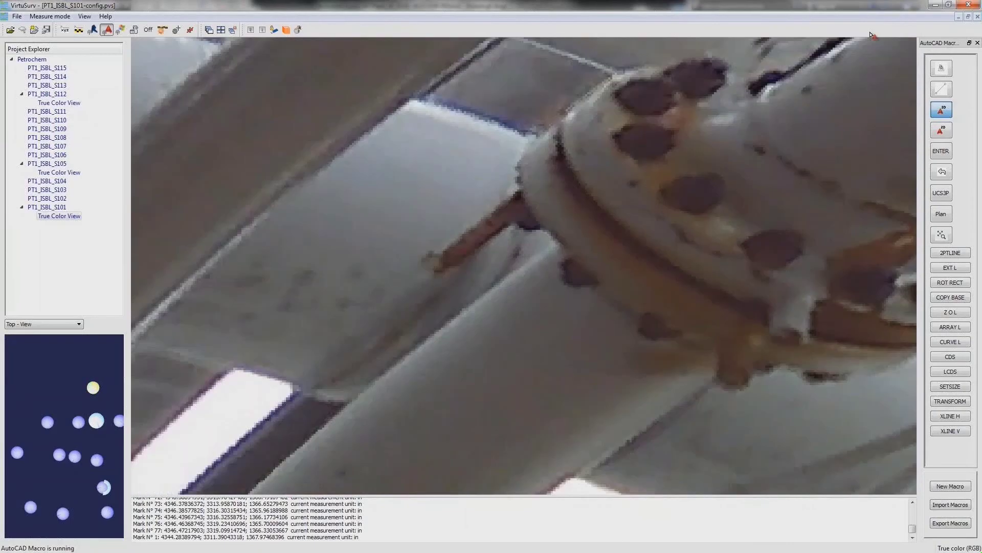
{"action": "left_click", "coordinate": [726, 226]}
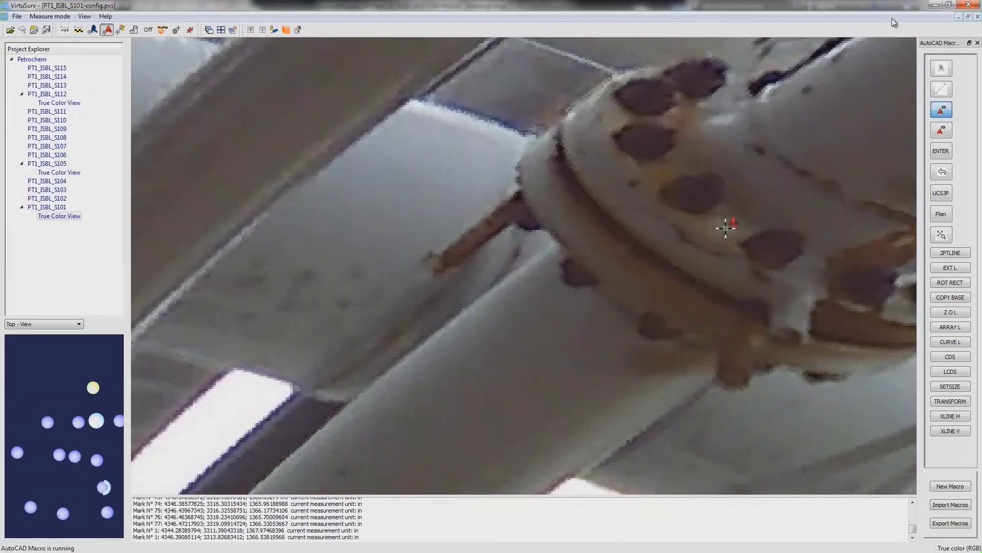
{"action": "left_click", "coordinate": [933, 5]}
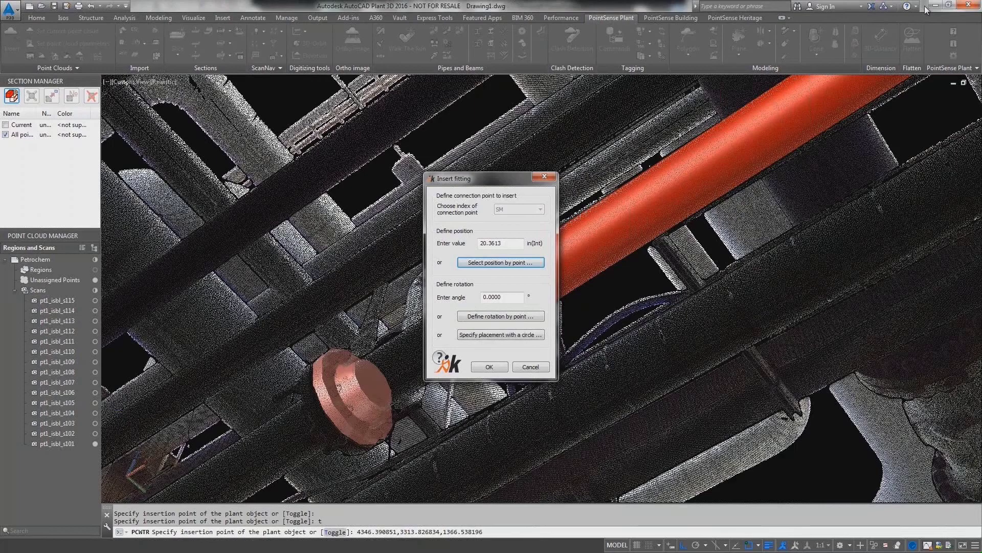
{"action": "left_click", "coordinate": [488, 367]}
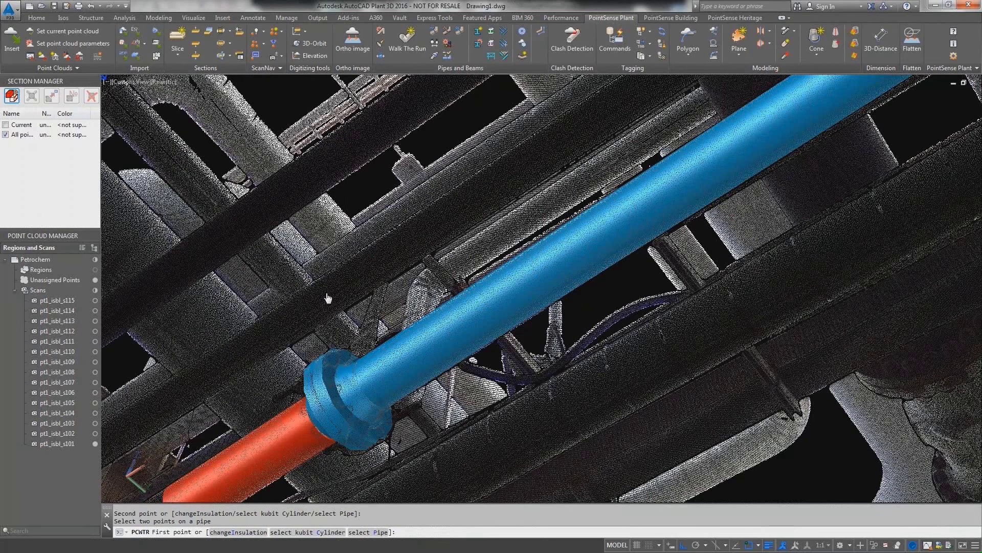
- Define the descending pipe with two points and connect it using the matching ELL 90 LR, 6" ND, BW elbow
{"action": "left_click", "coordinate": [365, 455]}
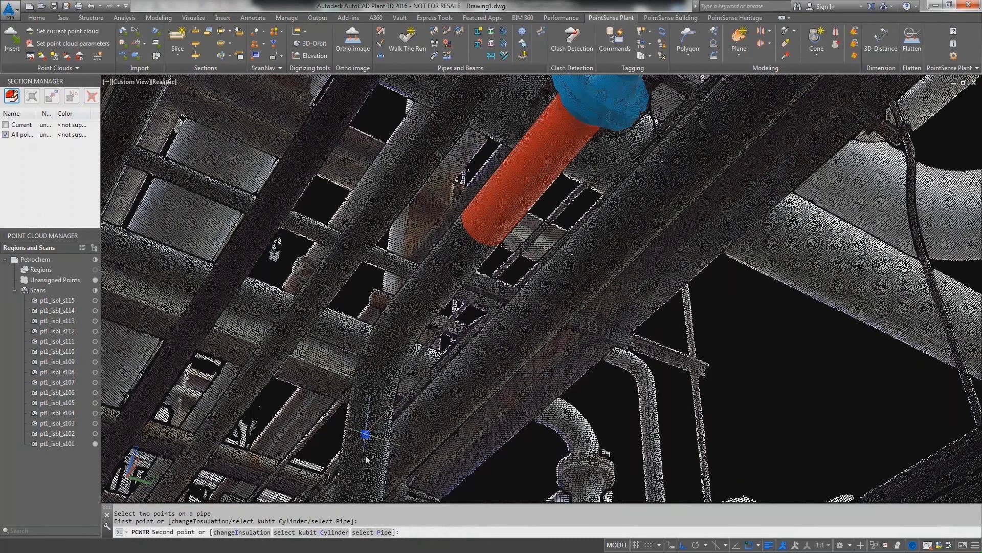
{"action": "left_click", "coordinate": [366, 456]}
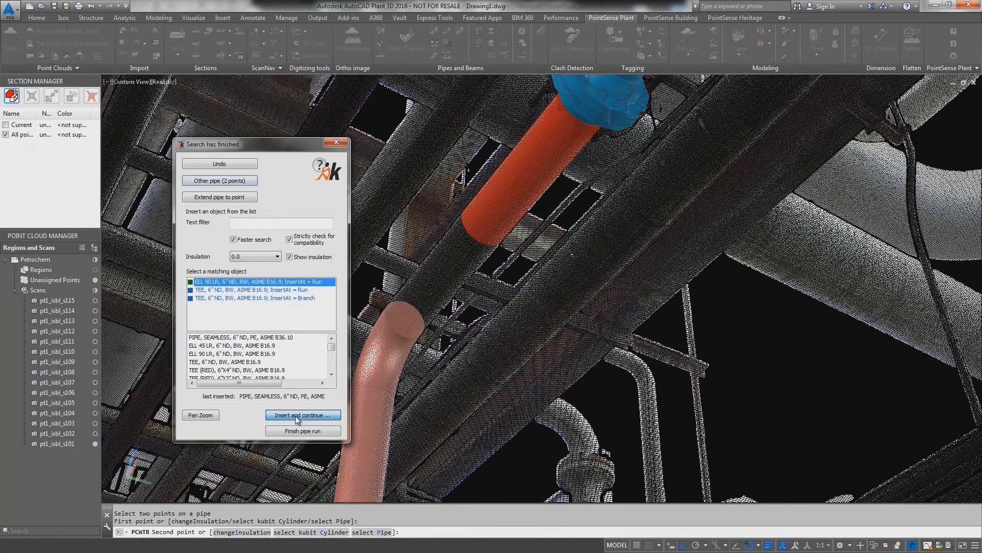
{"action": "left_click", "coordinate": [297, 415]}
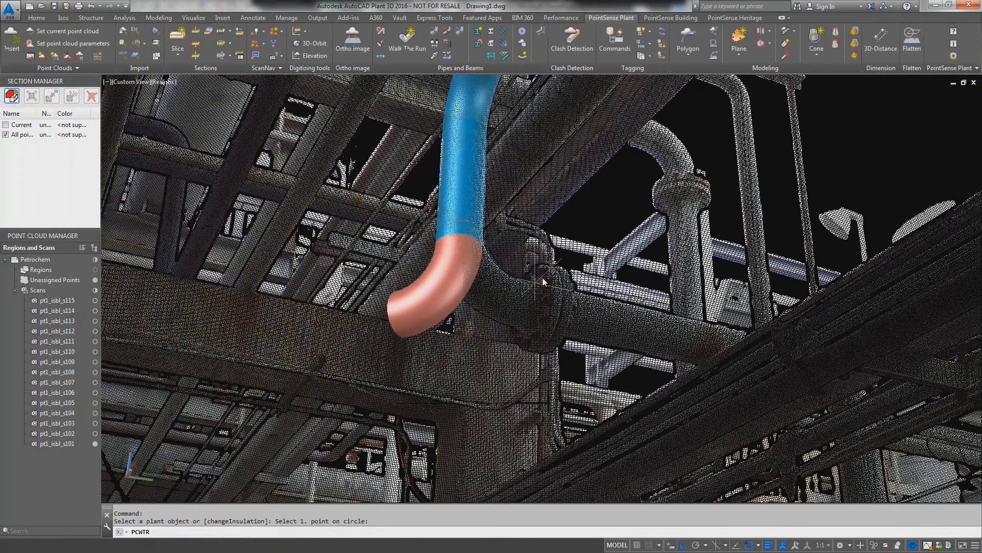
- Orient the lower elbow by fitting a circle through points picked on the scanned flange face, and insert it
{"action": "left_click", "coordinate": [557, 300]}
{"action": "left_click", "coordinate": [557, 300]}
{"action": "left_click", "coordinate": [553, 325]}
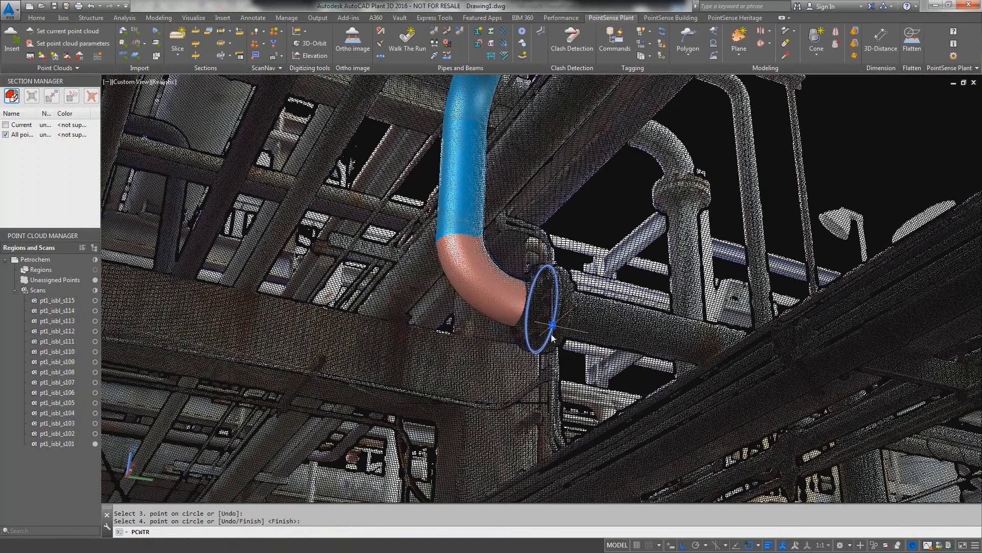
{"action": "left_click", "coordinate": [549, 333]}
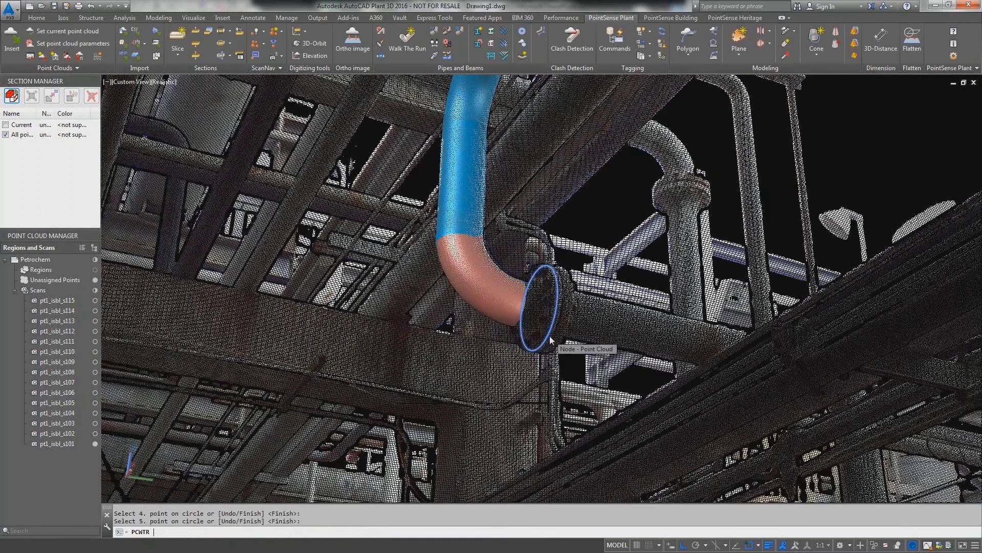
{"action": "key", "text": "Return"}
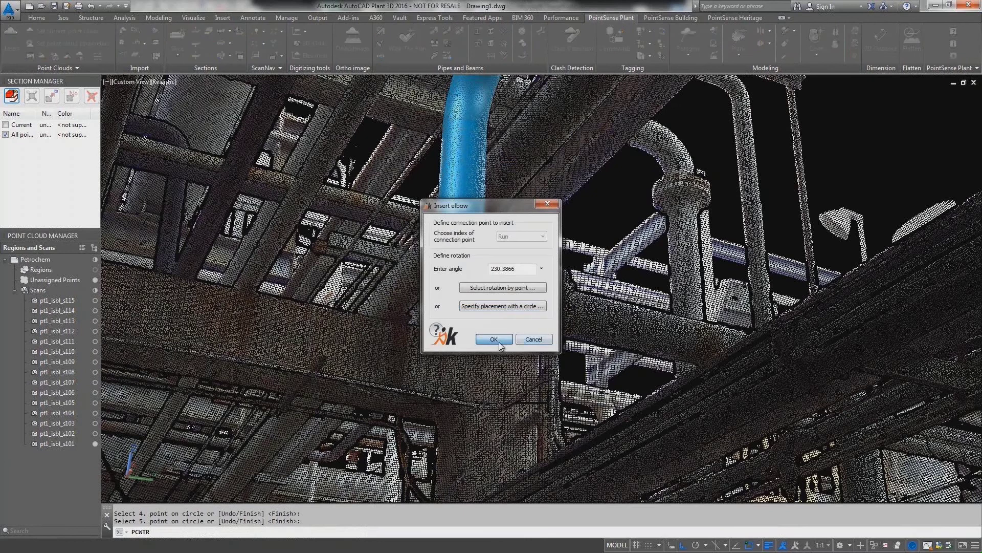
{"action": "left_click", "coordinate": [494, 340]}
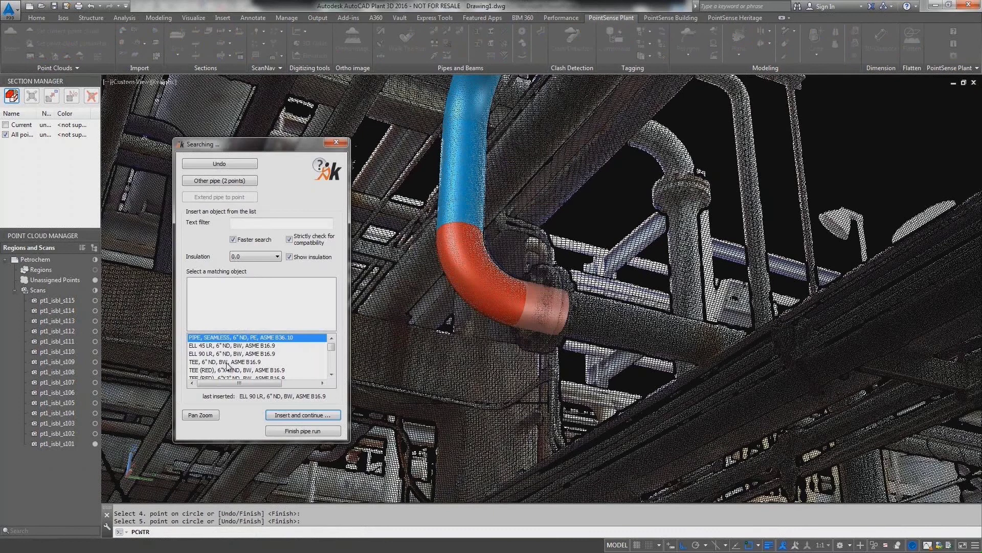
- Insert the pair of 6" ND, 300 LB flanges after the lower elbow at the default position and rotation, and finish the pipe run
{"action": "double_click", "coordinate": [226, 363]}
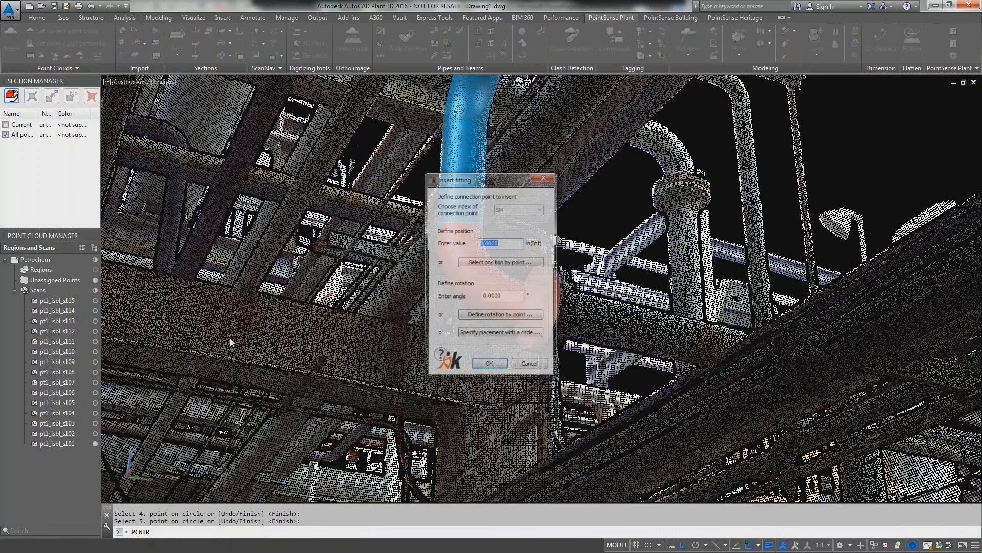
{"action": "key", "text": "Return"}
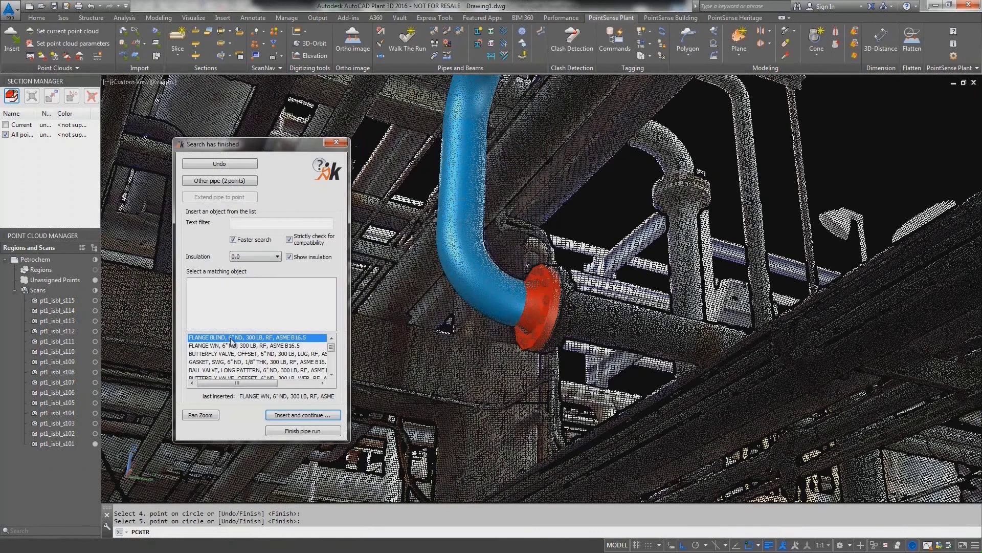
{"action": "double_click", "coordinate": [231, 341]}
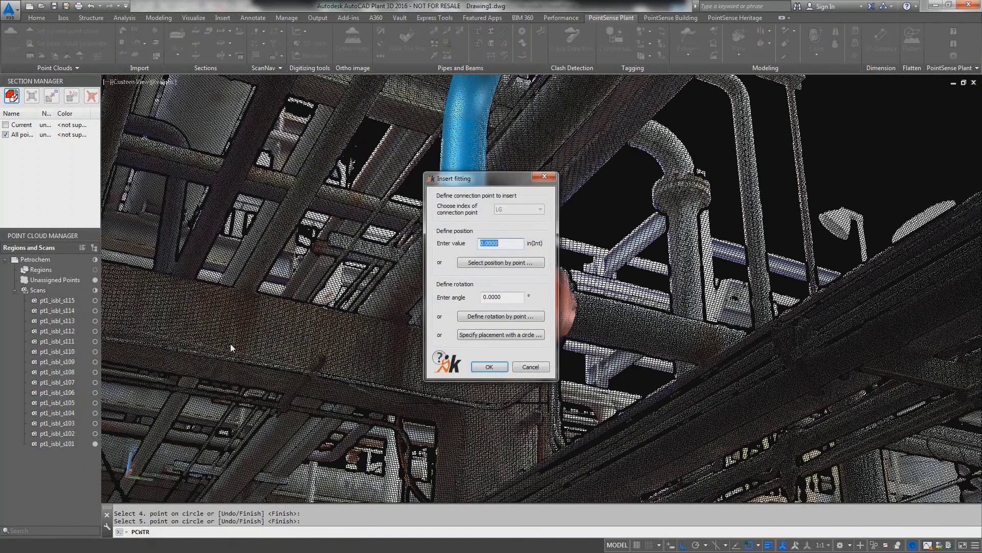
{"action": "key", "text": "Return"}
{"action": "left_click", "coordinate": [305, 429]}
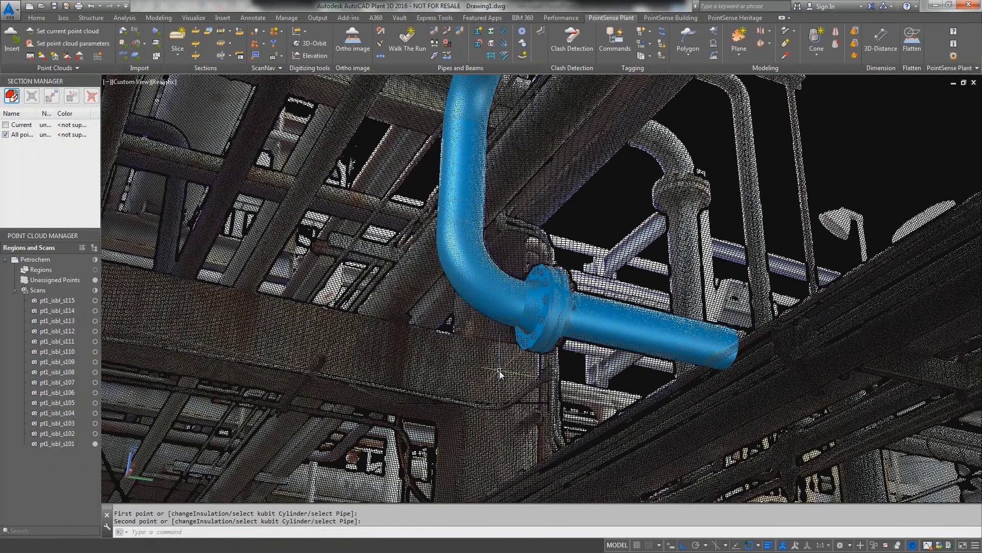
- Examine the modelled pipe run within the surrounding point cloud, from the lower flanges along the overhead pipe
{"action": "scroll", "coordinate": [499, 371], "scroll_direction": "down", "scroll_amount": 3}
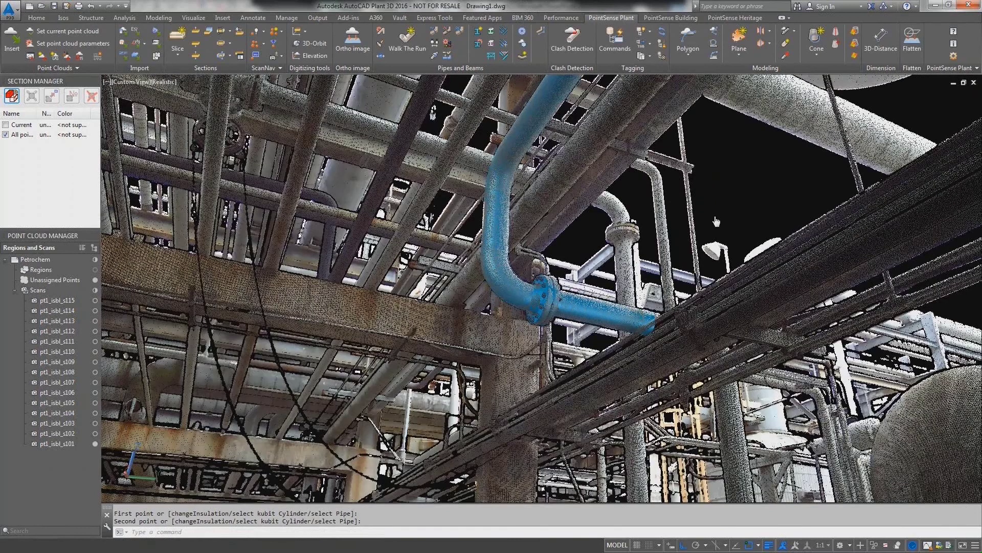
{"action": "middle_click_drag", "start_coordinate": [716, 221], "coordinate": [359, 399], "text": "shift"}
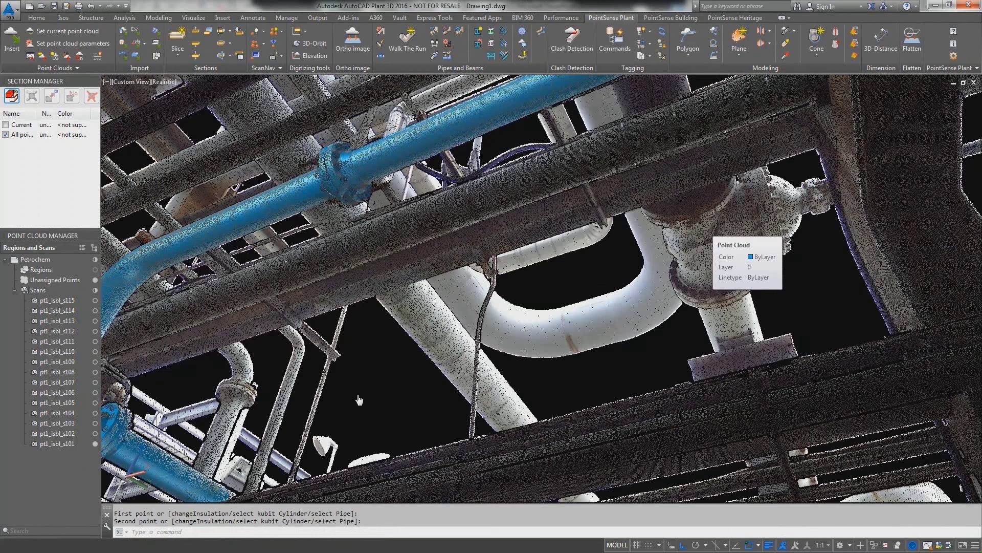
{"action": "middle_click_drag", "start_coordinate": [358, 399], "coordinate": [192, 407], "text": "shift"}
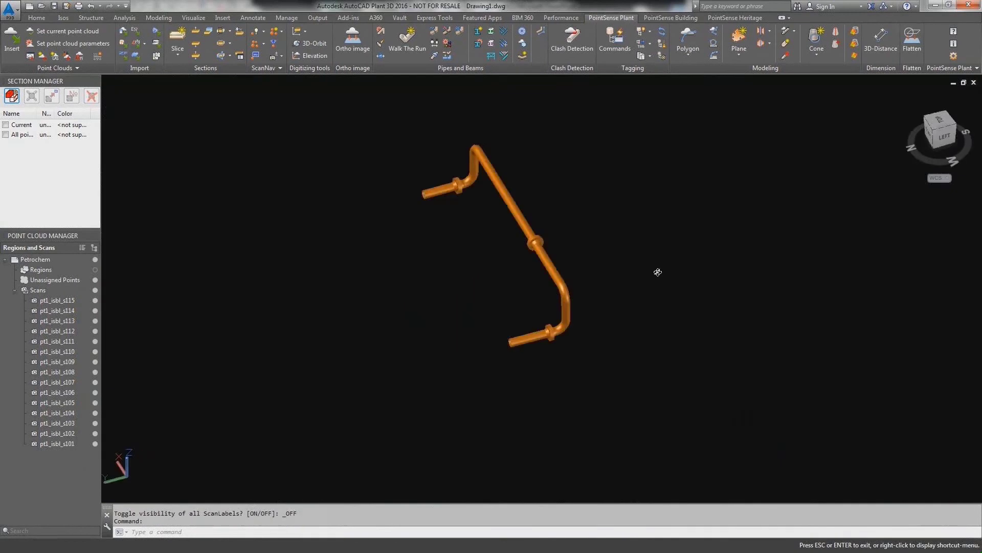
- Apply constraints to all plant objects connected to the selected end pipe, using Strategy 2, which prioritizes the KPM object definition
{"action": "middle_click_drag", "start_coordinate": [658, 272], "coordinate": [804, 244], "text": "shift"}
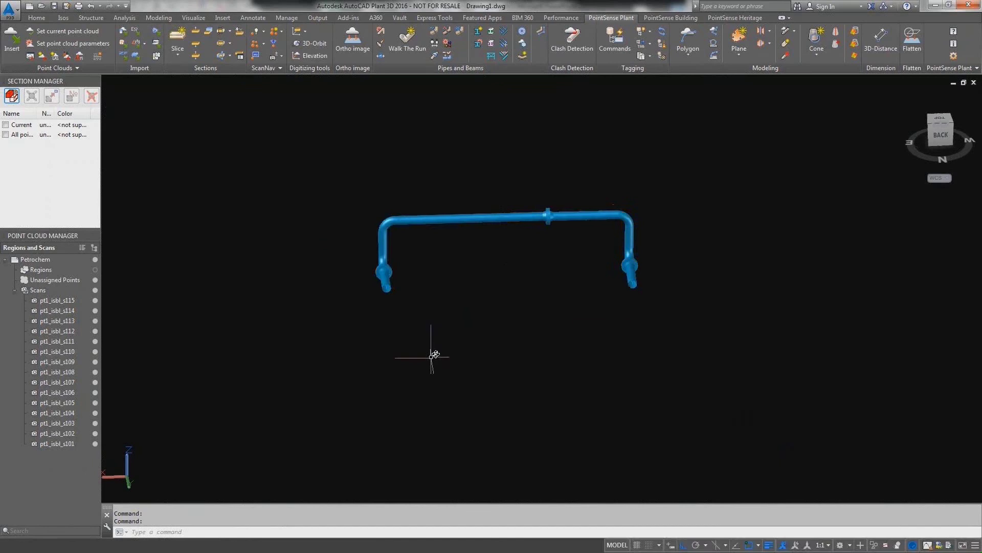
{"action": "middle_click_drag", "start_coordinate": [466, 338], "coordinate": [537, 352]}
{"action": "scroll", "coordinate": [563, 261], "scroll_direction": "up", "scroll_amount": 5}
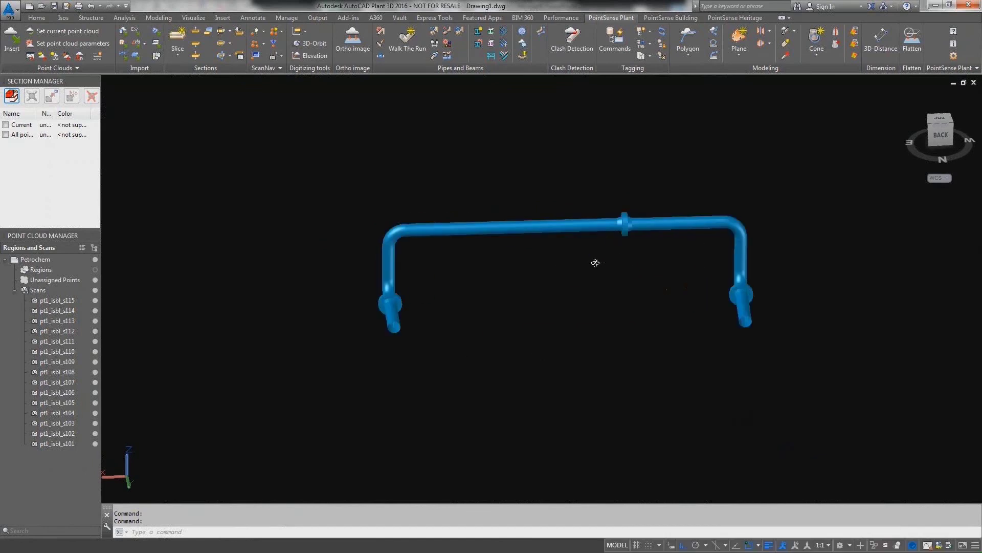
{"action": "left_click", "coordinate": [447, 55]}
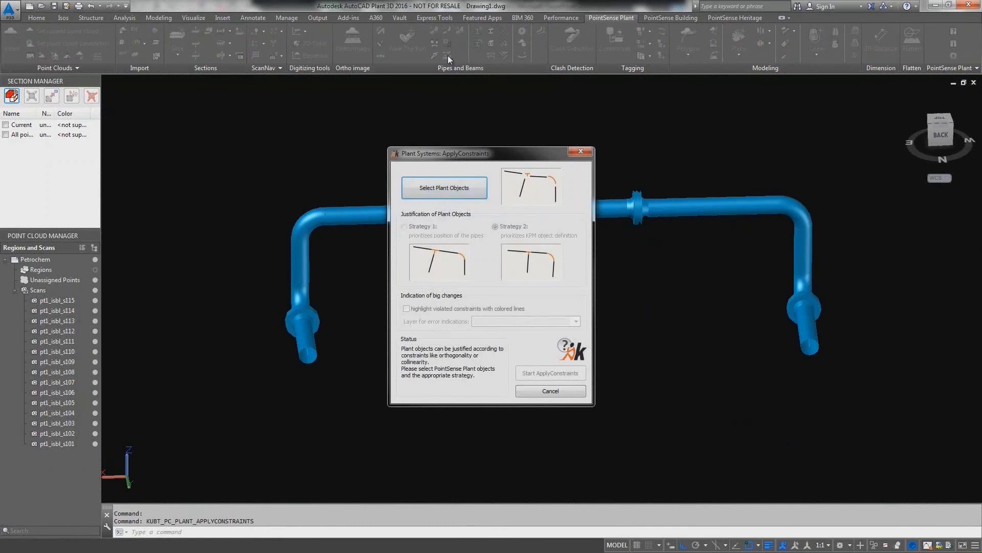
{"action": "left_click", "coordinate": [438, 187]}
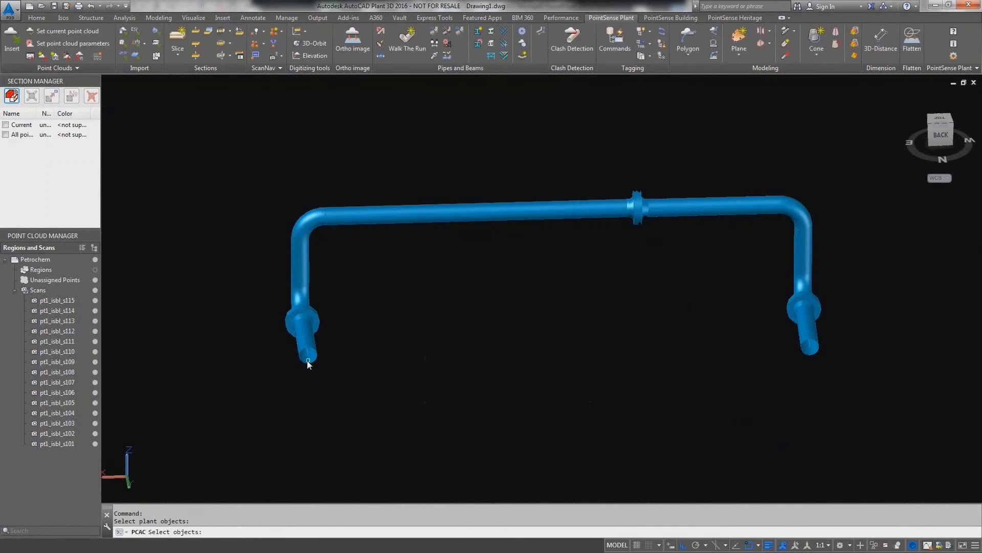
{"action": "left_click", "coordinate": [308, 351]}
{"action": "key", "text": "Return"}
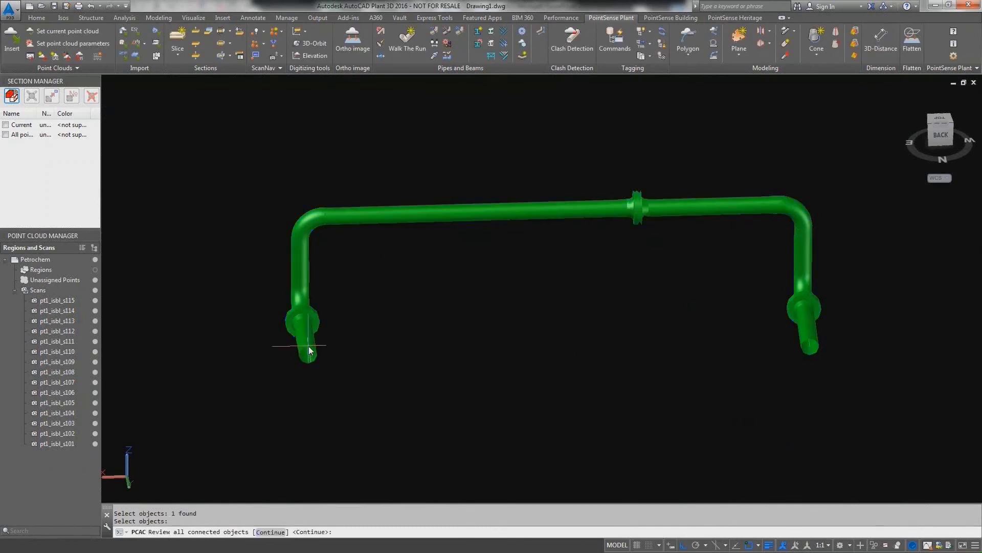
{"action": "key", "text": "Return"}
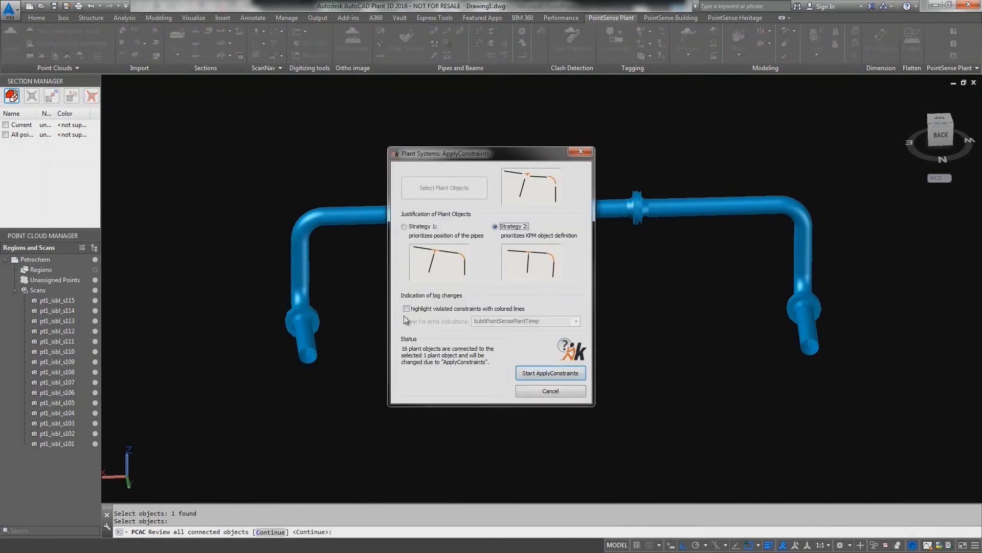
{"action": "left_click", "coordinate": [528, 374]}
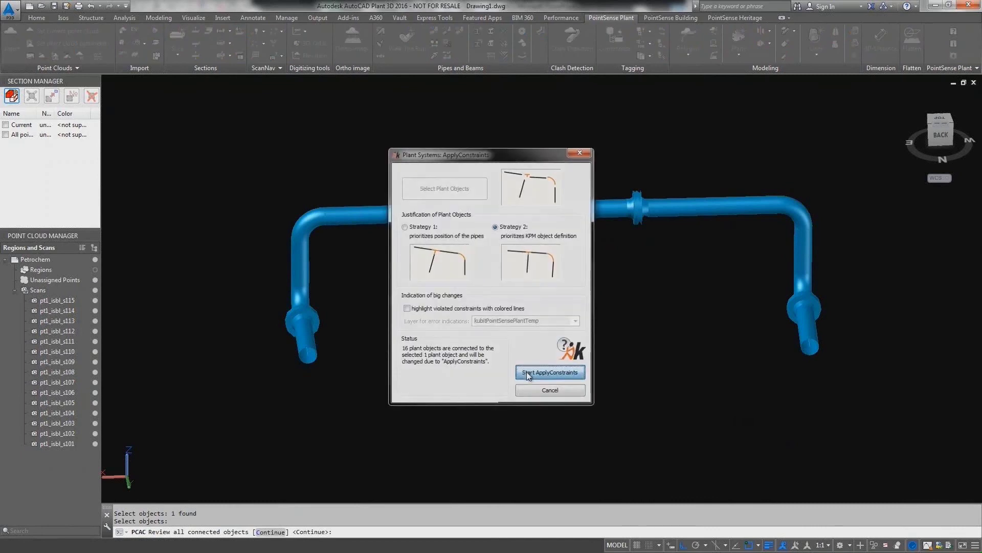
{"action": "key", "text": "Return"}
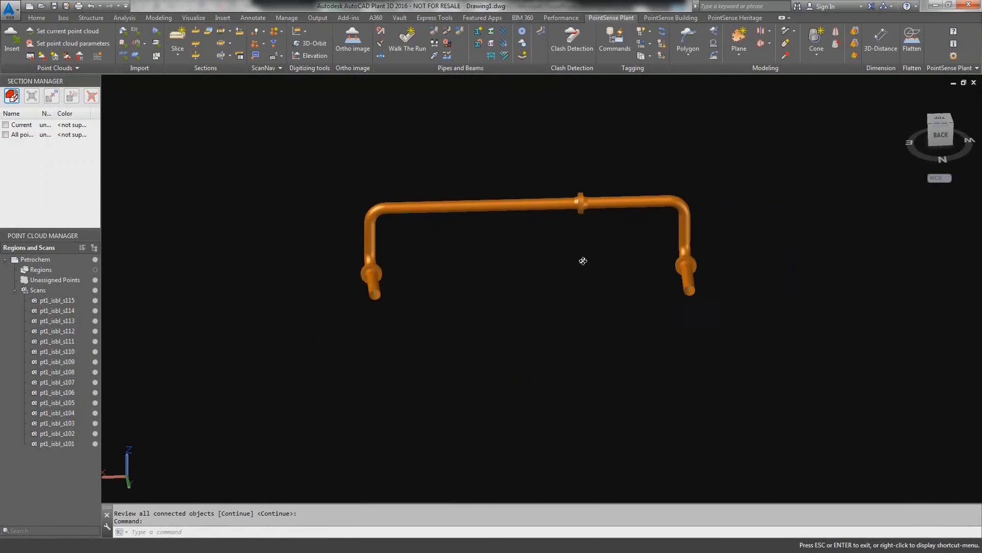
- Examine the constrained pipe run from the opposite side, closing in on the elbow above one of the end flanges
{"action": "middle_click_drag", "start_coordinate": [581, 259], "coordinate": [269, 289], "text": "shift"}
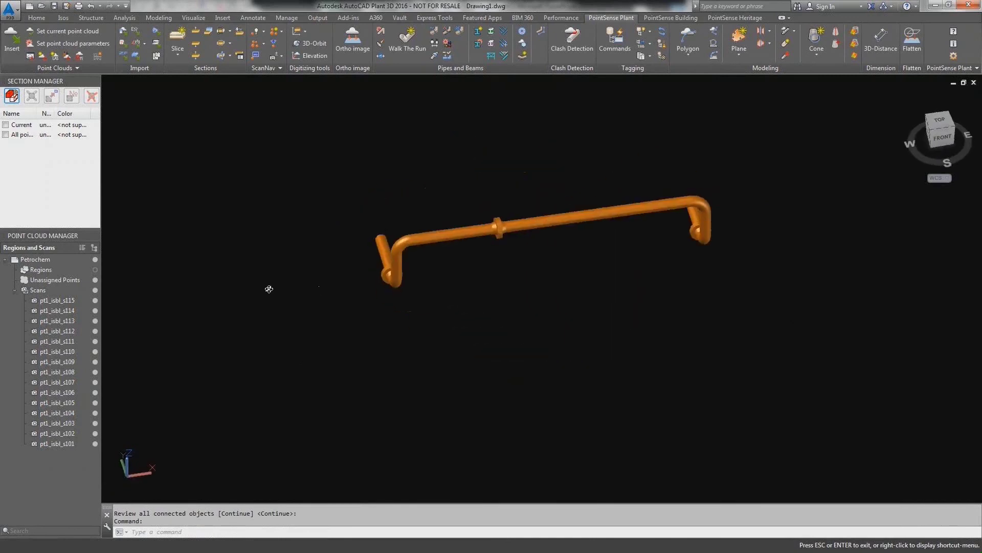
{"action": "type", "text": "z"}
{"action": "key", "text": "Return"}
{"action": "left_click", "coordinate": [364, 222]}
{"action": "left_click", "coordinate": [432, 286]}
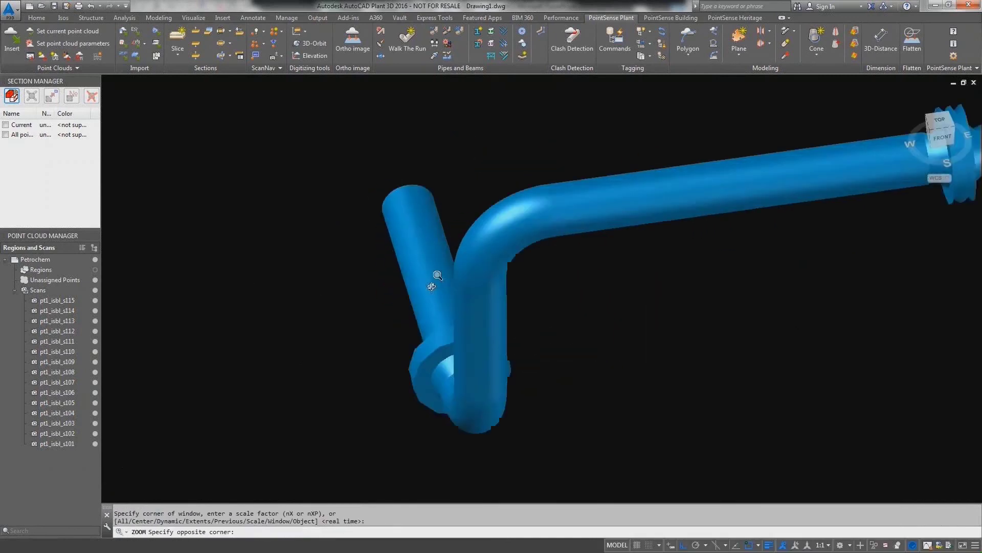
{"action": "scroll", "coordinate": [686, 182], "scroll_direction": "up", "scroll_amount": 3}
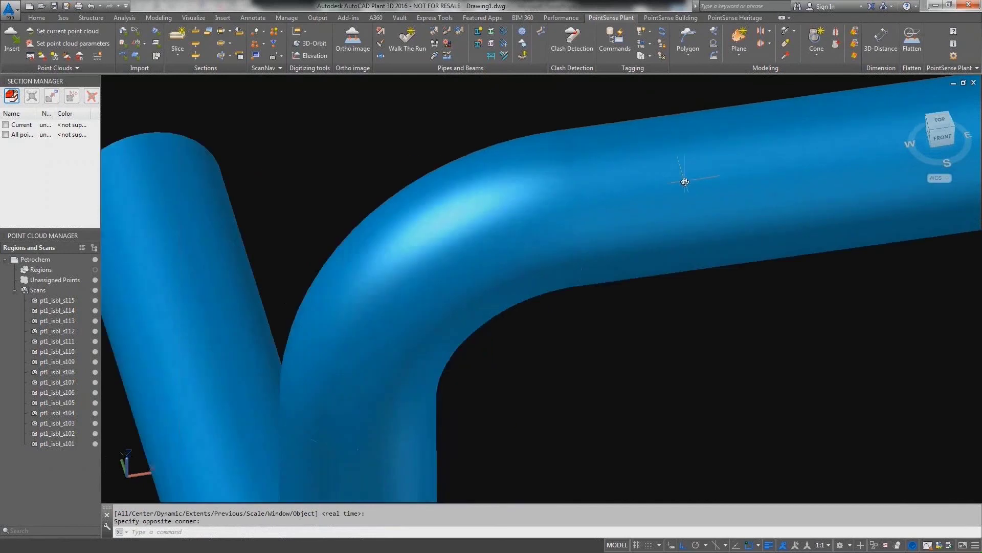
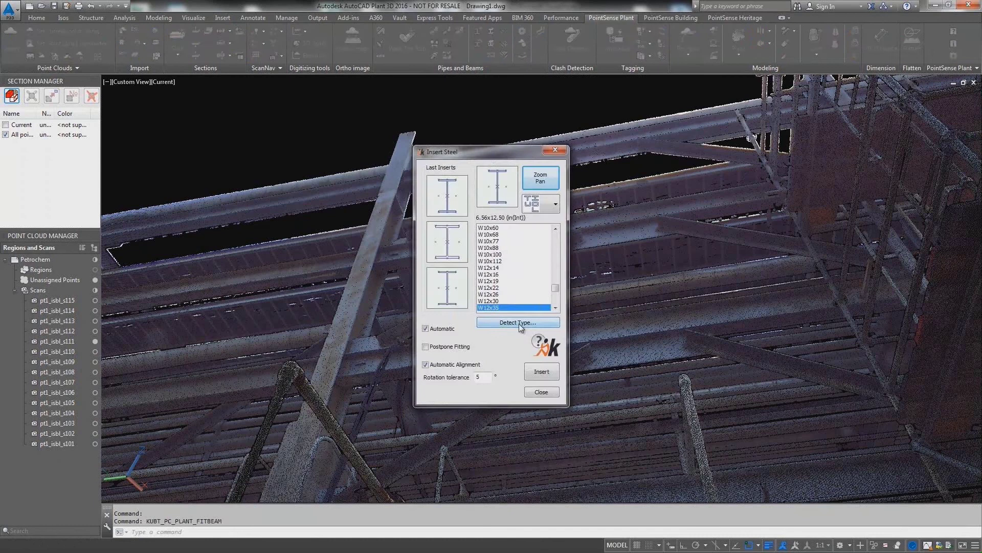
- Detect the section type of the steep scanned beam from two points on one plane and insert a W14x82 beam
{"action": "left_click", "coordinate": [518, 323]}
{"action": "left_click", "coordinate": [371, 236]}
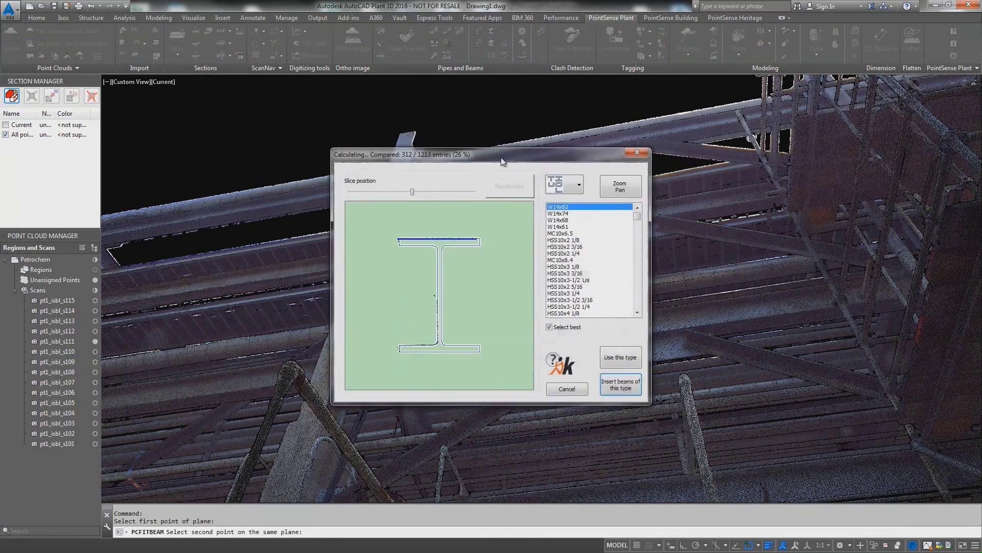
{"action": "left_click_drag", "start_coordinate": [516, 158], "coordinate": [632, 134]}
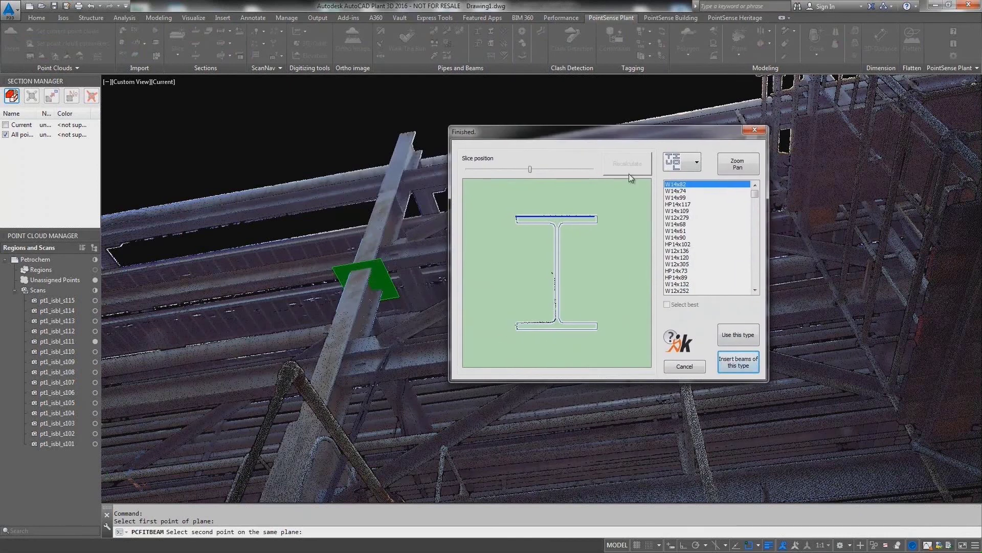
{"action": "left_click", "coordinate": [741, 366]}
- Extend the W14x82 beam from the upper tip of the scanned beam down to the crossing handrail and finish it
{"action": "type", "text": "e"}
{"action": "key", "text": "Return"}
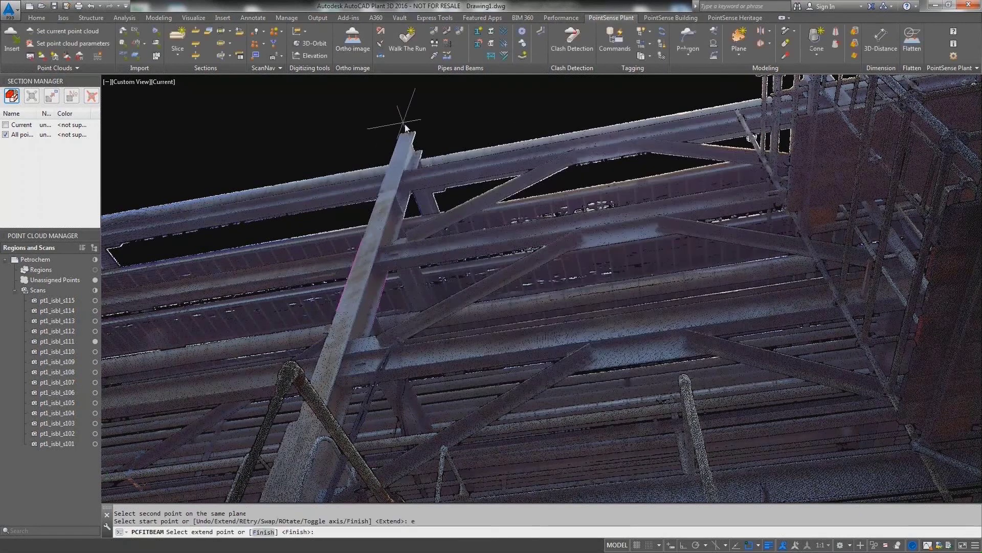
{"action": "left_click", "coordinate": [306, 425]}
{"action": "type", "text": "f"}
{"action": "key", "text": "Return"}
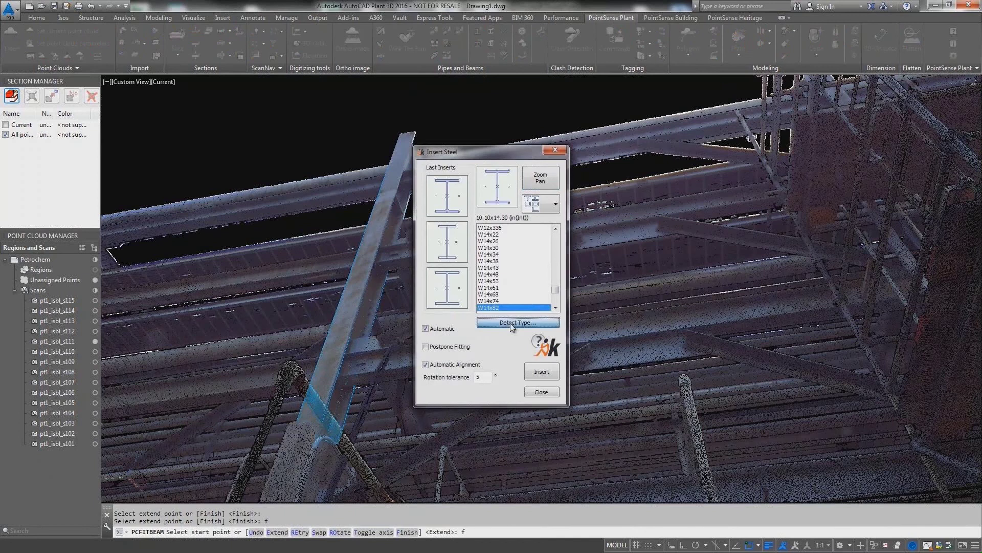
- Detect the type of the lower cross beam from two points on its face, shift the slice position, and insert a W12x26 beam
{"action": "left_click", "coordinate": [510, 324]}
{"action": "left_click", "coordinate": [491, 351]}
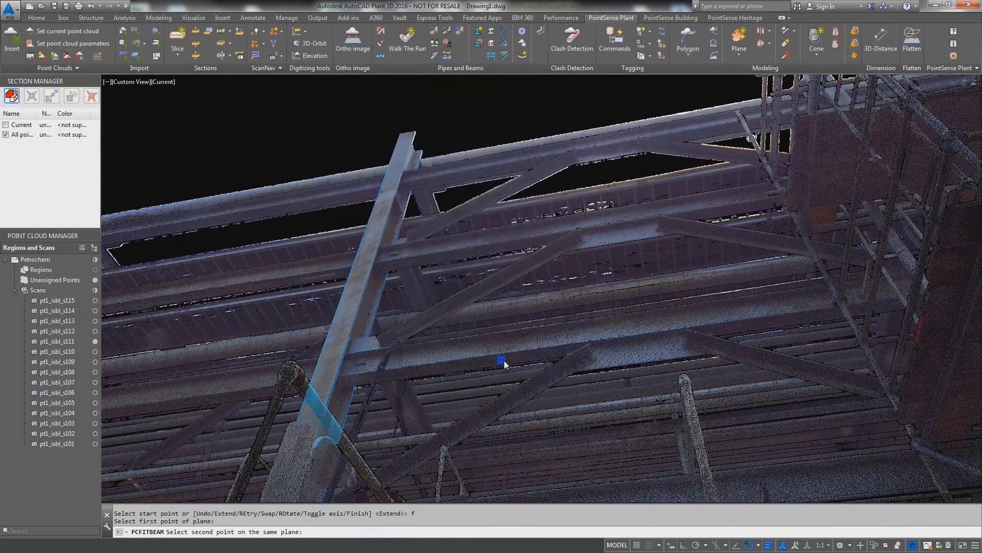
{"action": "left_click", "coordinate": [504, 363]}
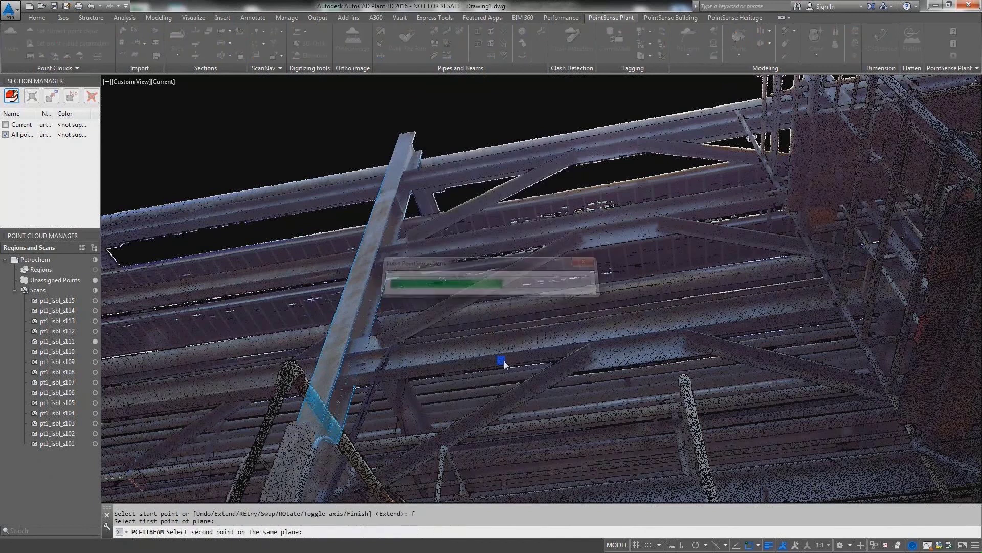
{"action": "left_click_drag", "start_coordinate": [543, 152], "coordinate": [760, 148]}
{"action": "left_click", "coordinate": [794, 183]}
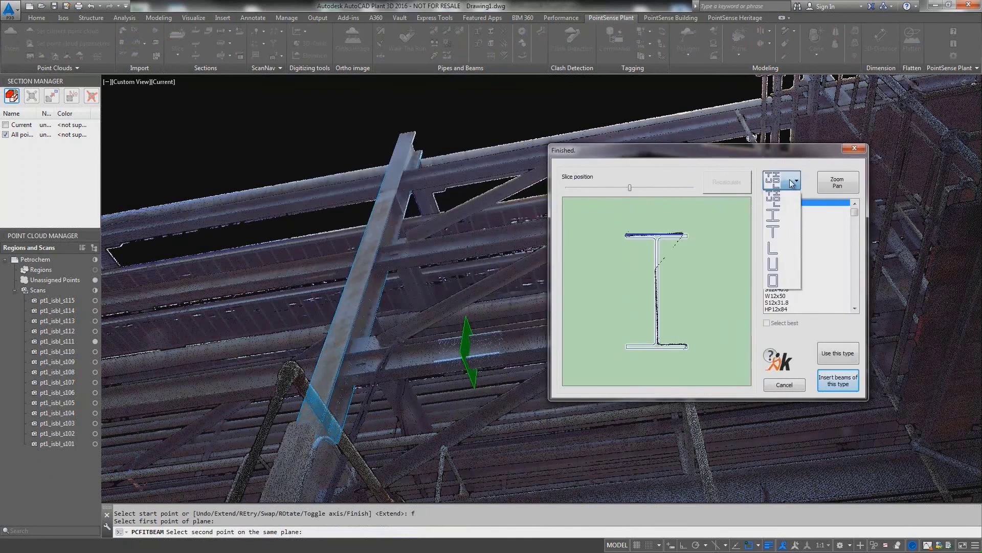
{"action": "left_click", "coordinate": [792, 183]}
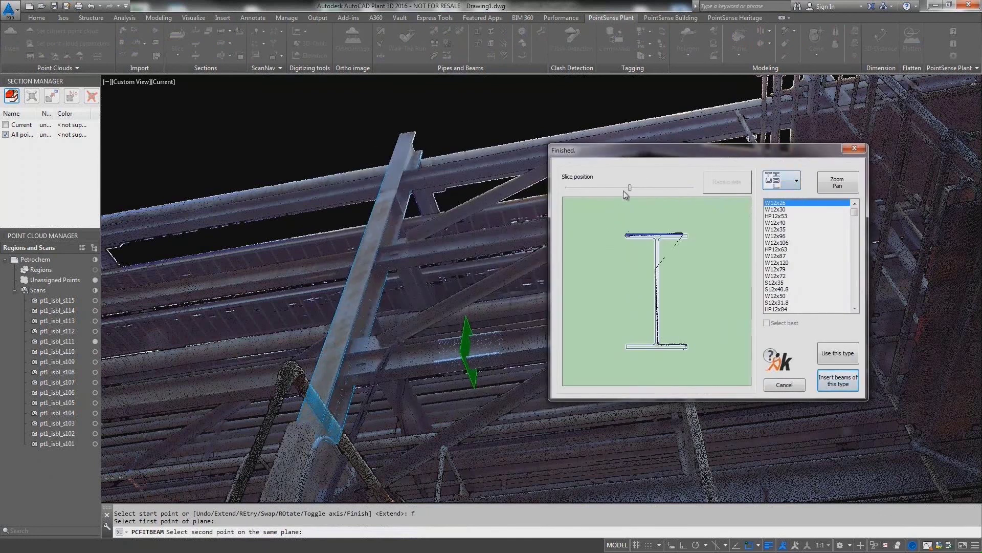
{"action": "mouse_move", "coordinate": [630, 189]}
{"action": "left_mouse_down"}
{"action": "mouse_move", "coordinate": [676, 188]}
{"action": "mouse_move", "coordinate": [648, 188]}
{"action": "left_mouse_up"}
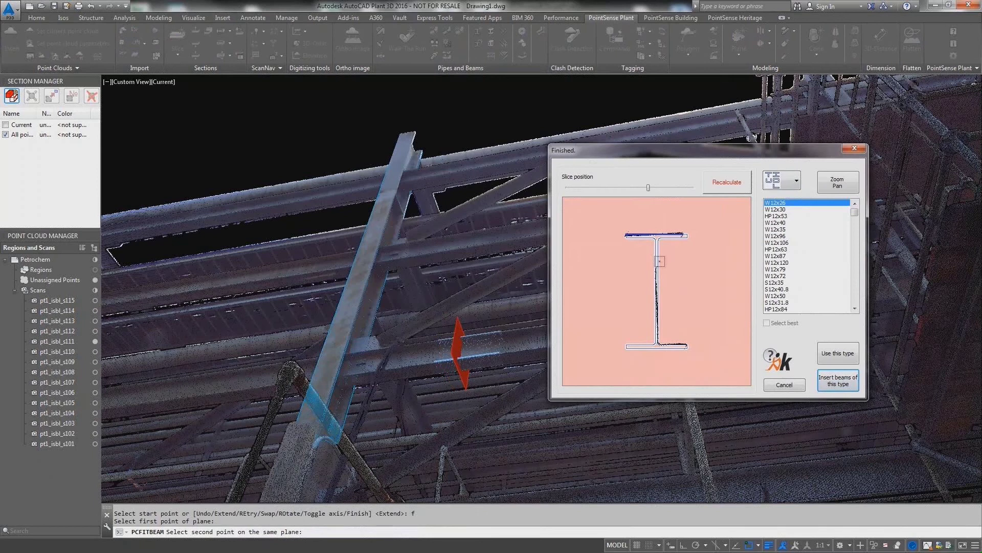
{"action": "left_click", "coordinate": [840, 387]}
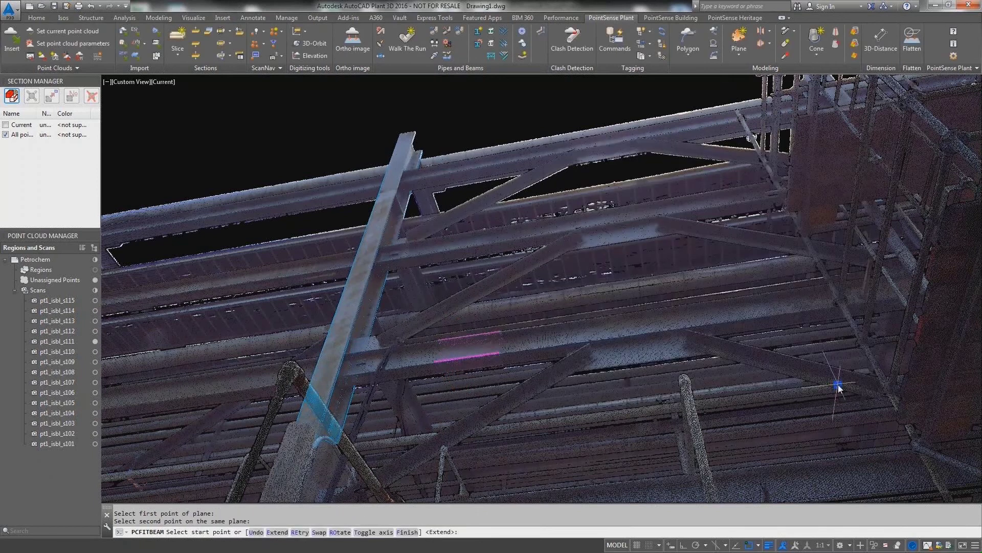
- Extend the W12x26 beam from the steep W14x82 beam to the far wall structure and finish extending
{"action": "type", "text": "e"}
{"action": "key", "text": "Return"}
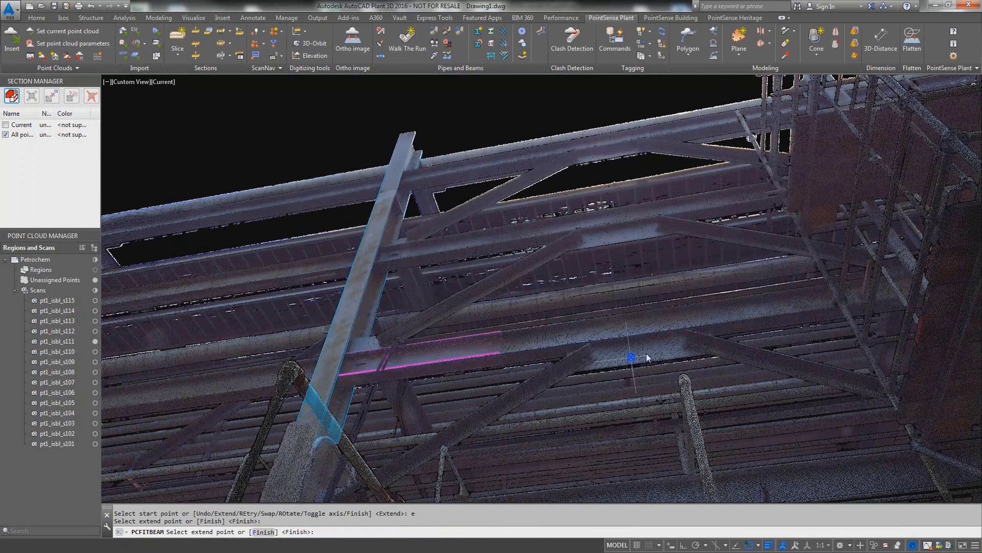
{"action": "left_click", "coordinate": [910, 282]}
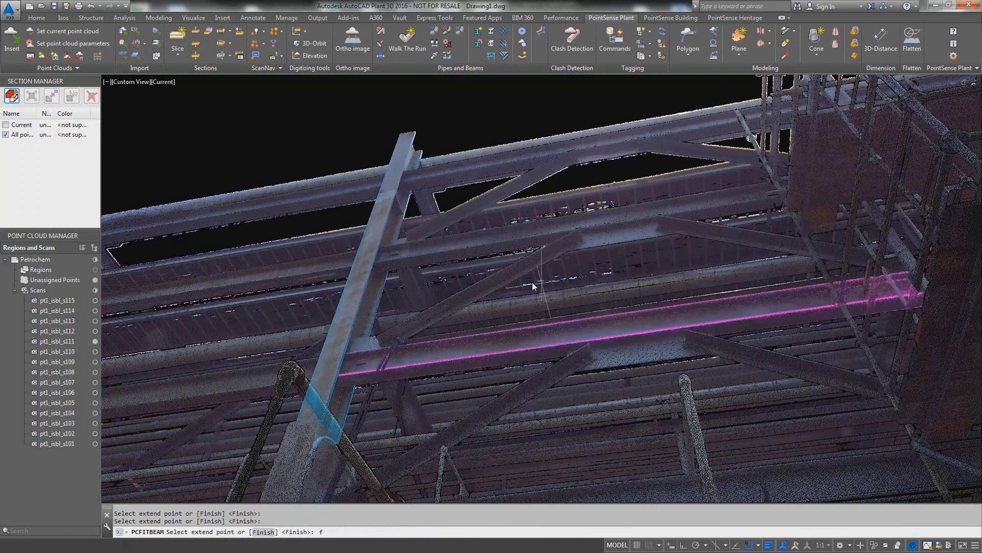
{"action": "type", "text": "f"}
{"action": "key", "text": "Return"}
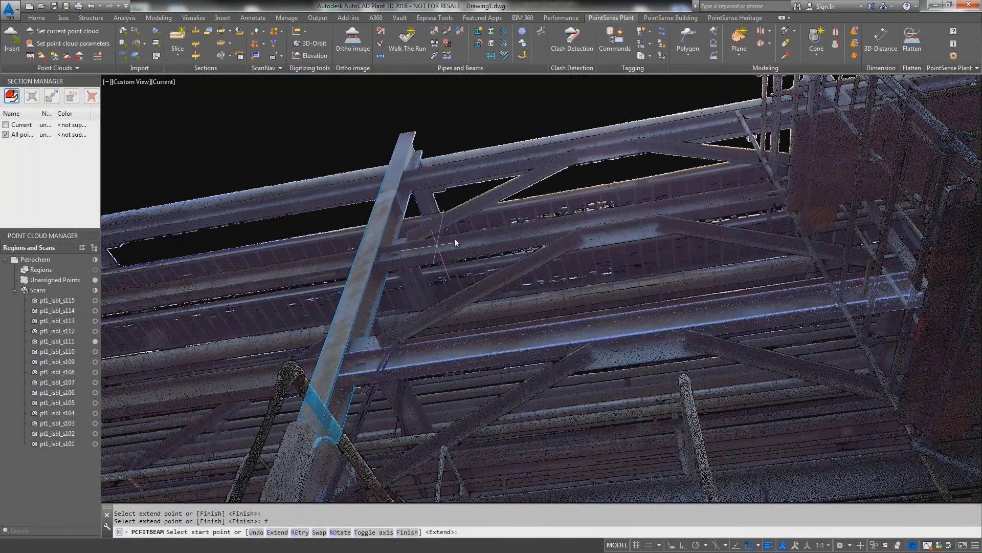
- Fit two more beams of the same type along the middle and upper scanned cross beams using start and end points
{"action": "type", "text": "re"}
{"action": "key", "text": "Return"}
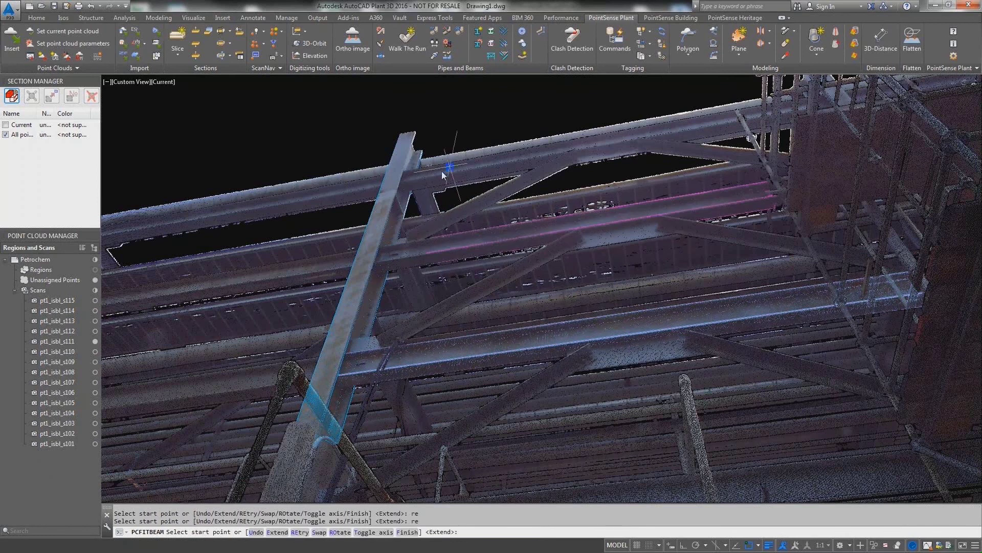
{"action": "left_click", "coordinate": [525, 165]}
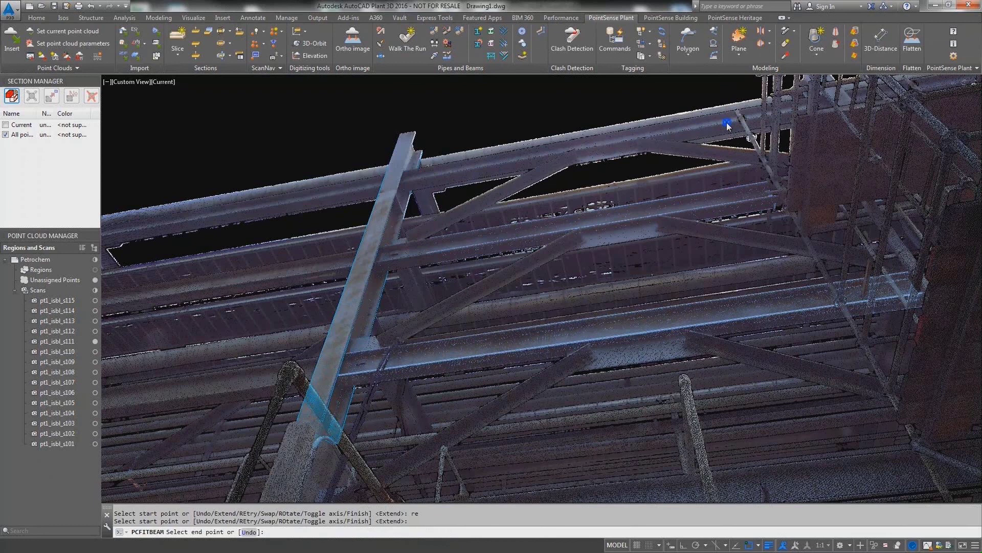
{"action": "left_click", "coordinate": [727, 125]}
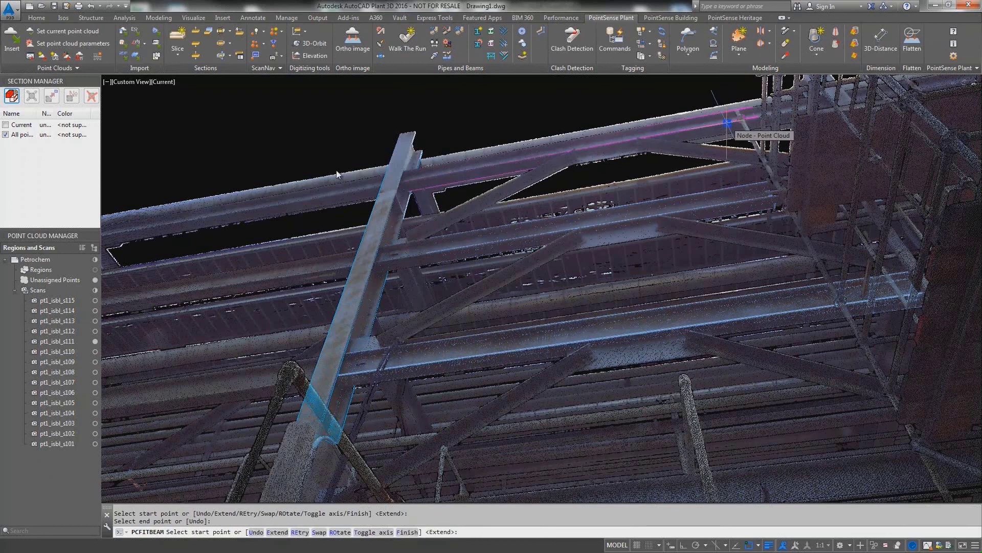
- Hide all points to check the fitted beams on their own, show the point cloud again, and end beam fitting
{"action": "left_click", "coordinate": [6, 135]}
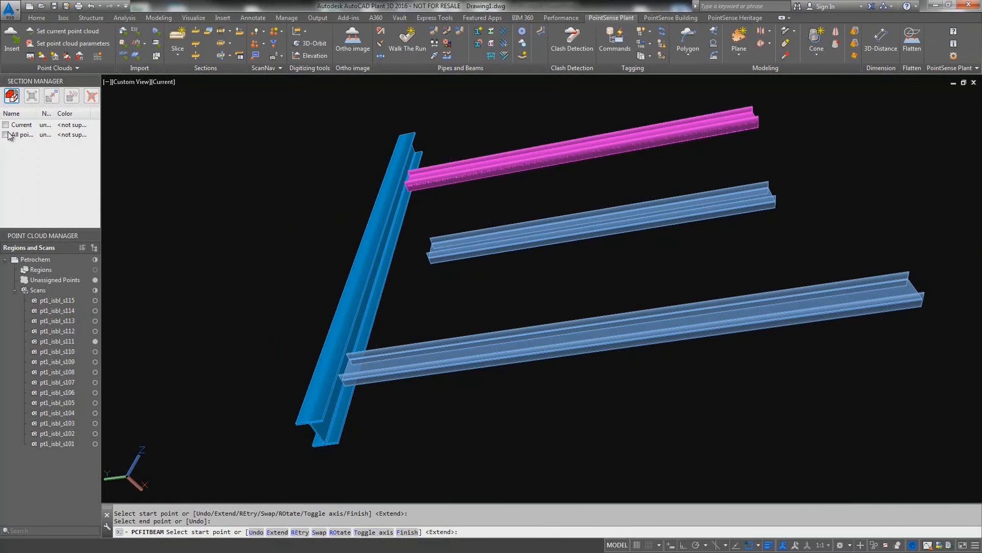
{"action": "left_click", "coordinate": [7, 134]}
{"action": "key", "text": "Escape"}
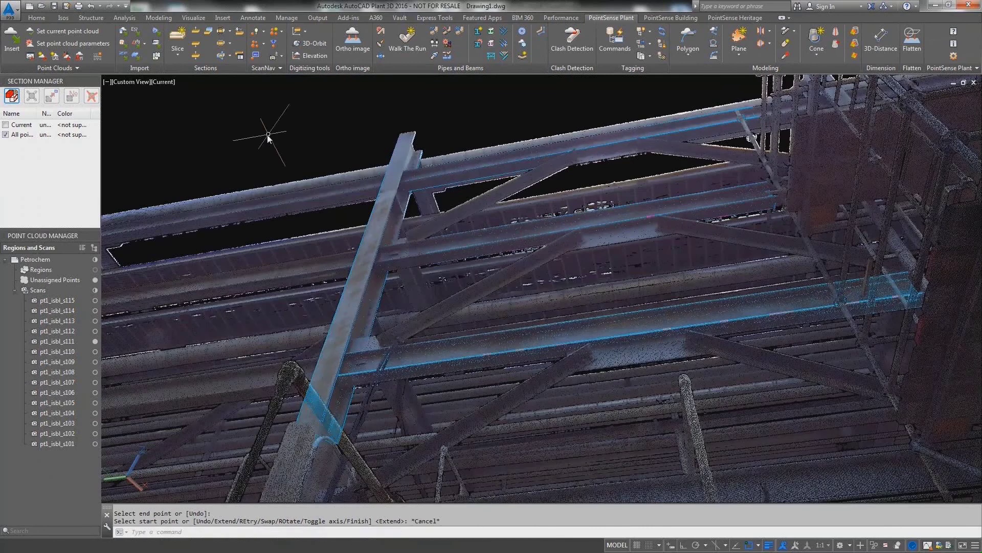
{"action": "key", "text": "Escape"}
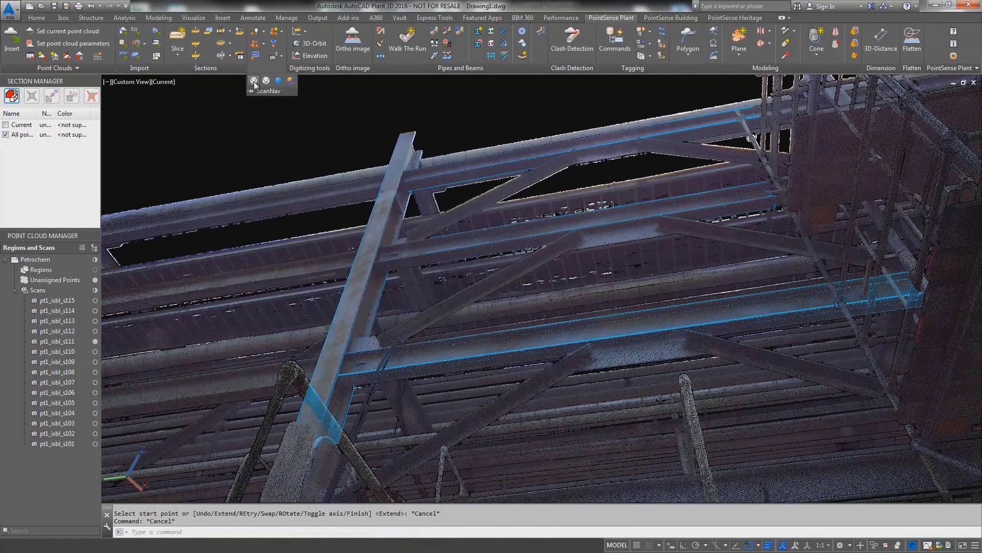
- Set the viewport's visual style to 3D wireframe
{"action": "left_click", "coordinate": [254, 82]}
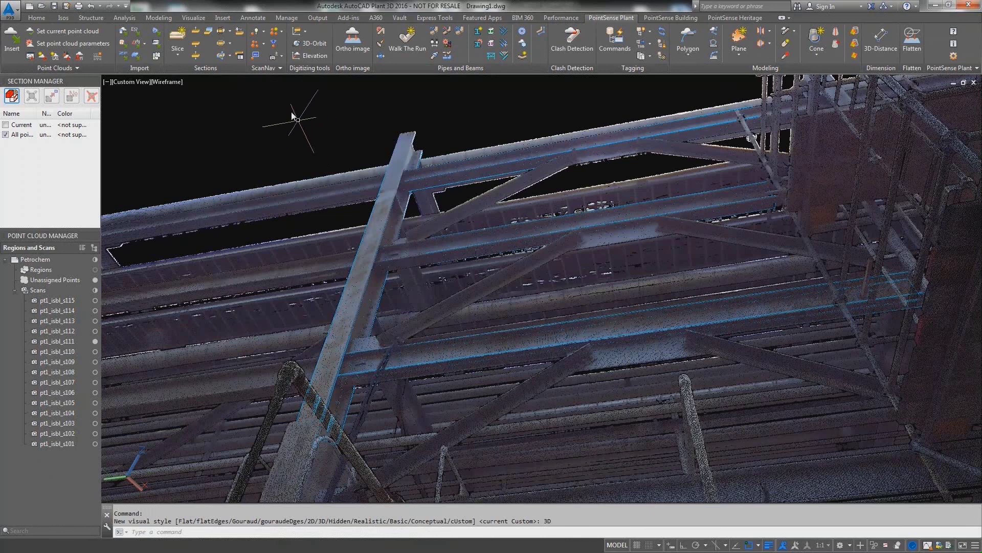
- Copy the four fitted beams from the top of the steep beam to the next two scanned columns on the side away from the scaffold
{"action": "left_click", "coordinate": [272, 99]}
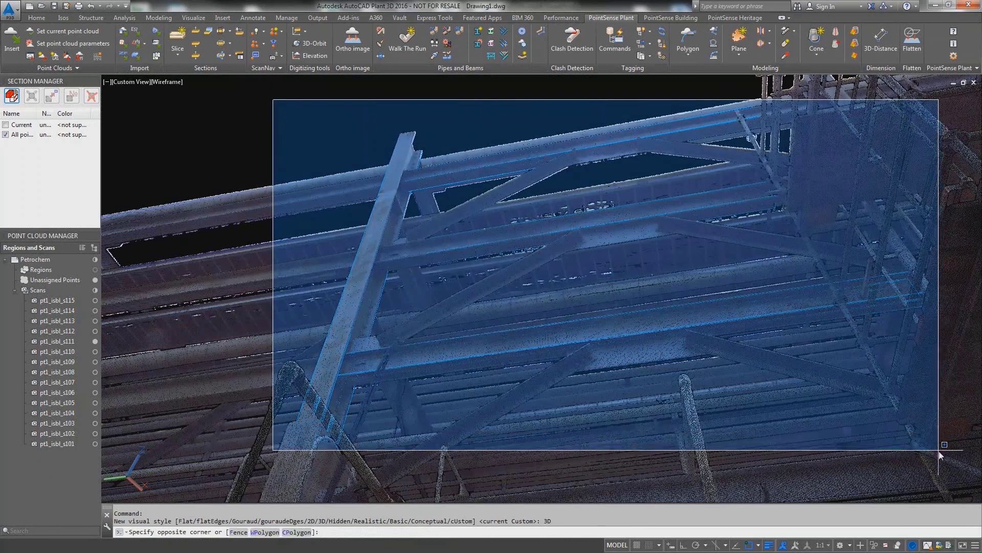
{"action": "left_click", "coordinate": [939, 451]}
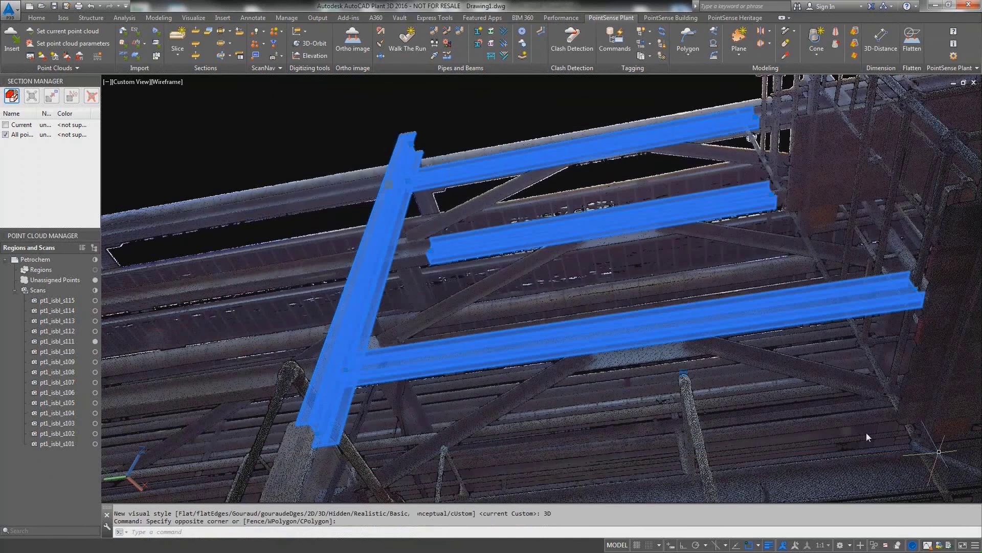
{"action": "right_click", "coordinate": [289, 146]}
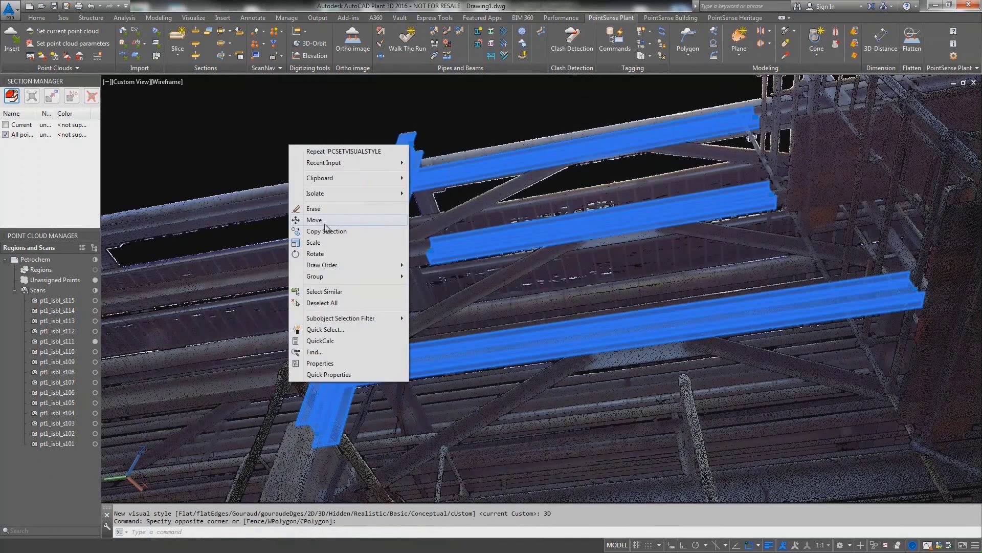
{"action": "left_click", "coordinate": [325, 231]}
{"action": "left_click", "coordinate": [413, 134]}
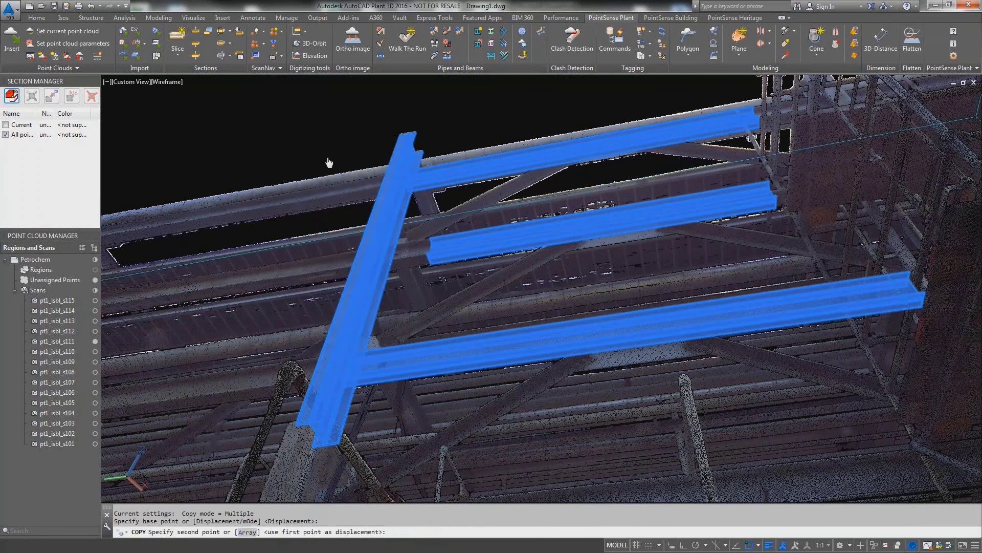
{"action": "middle_click_drag", "start_coordinate": [329, 163], "coordinate": [394, 157]}
{"action": "left_click", "coordinate": [249, 268]}
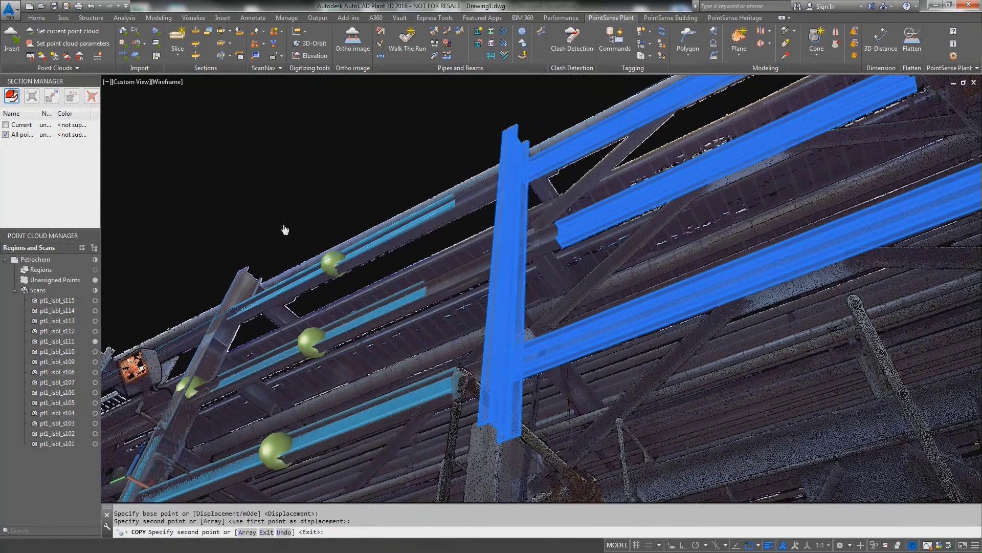
{"action": "middle_click_drag", "start_coordinate": [285, 229], "coordinate": [394, 156]}
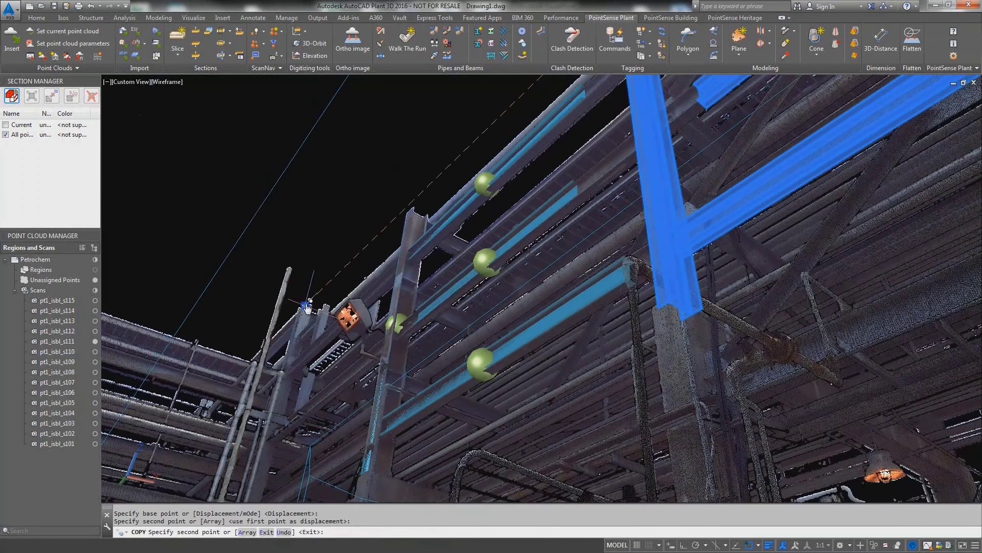
{"action": "middle_click_drag", "start_coordinate": [312, 306], "coordinate": [311, 306]}
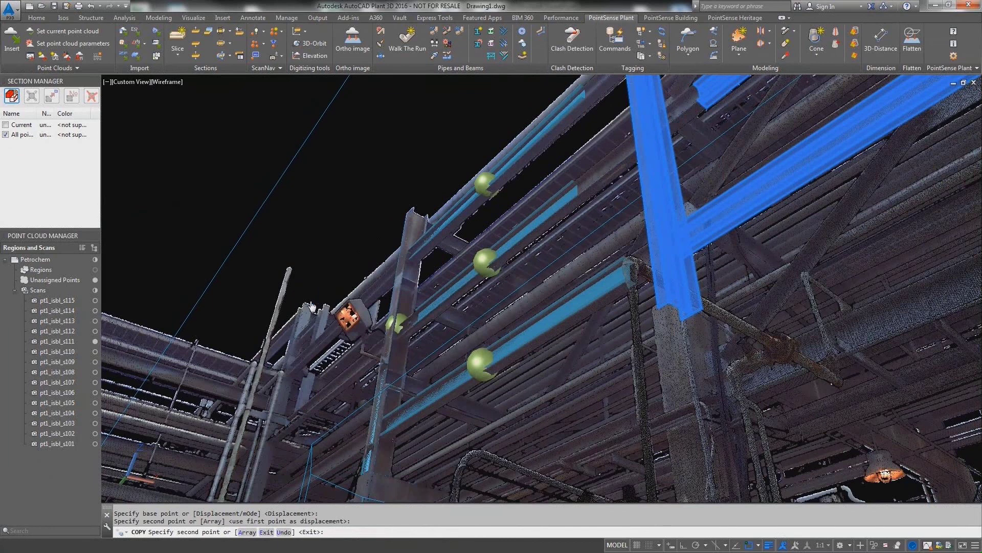
{"action": "left_click", "coordinate": [311, 306]}
- Place further copies of the beam set at each scanned column along the pipe rack beyond the scaffold, and end copying
{"action": "middle_click_drag", "start_coordinate": [501, 259], "coordinate": [646, 210]}
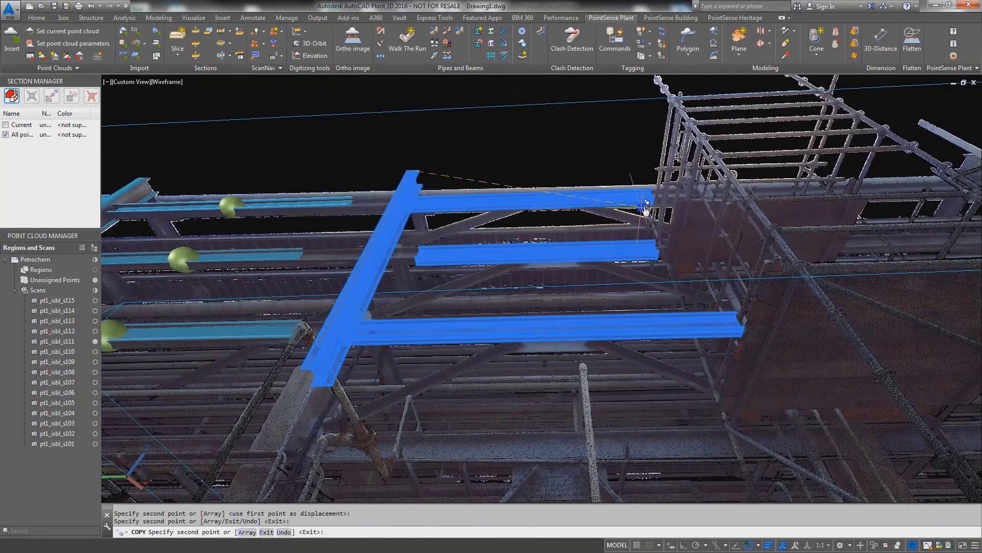
{"action": "left_click", "coordinate": [690, 165]}
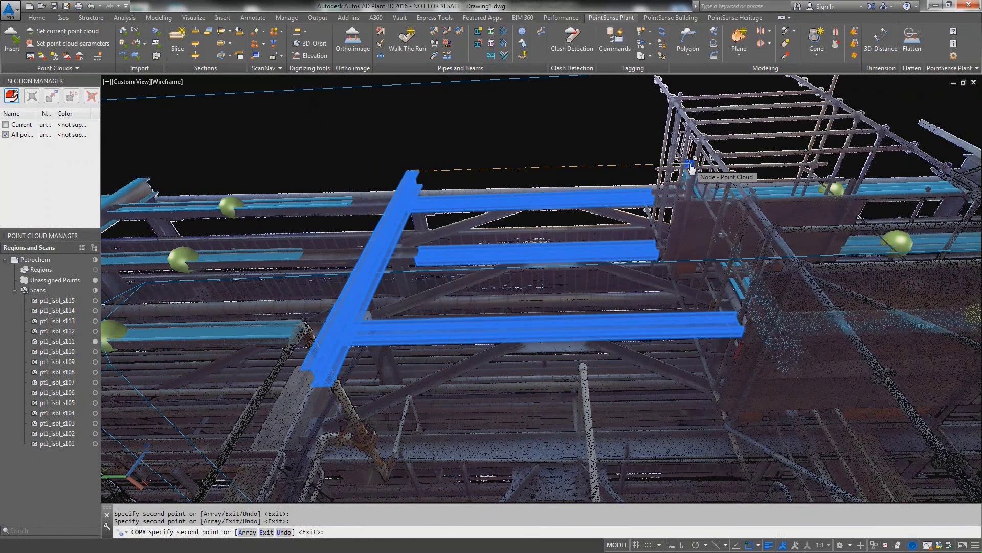
{"action": "middle_click_drag", "start_coordinate": [665, 173], "coordinate": [734, 271], "text": "shift"}
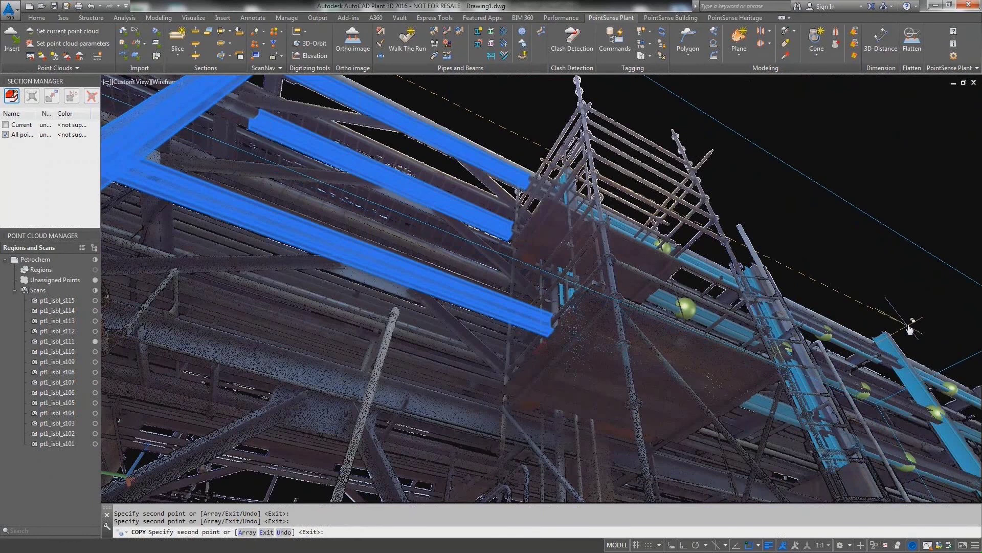
{"action": "middle_click_drag", "start_coordinate": [909, 329], "coordinate": [727, 378], "text": "shift"}
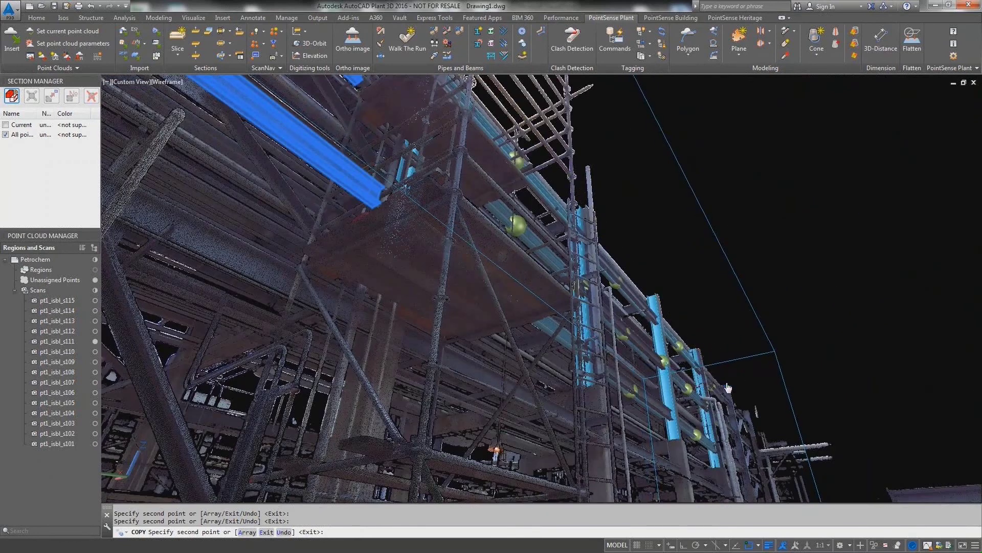
{"action": "key", "text": "Escape"}
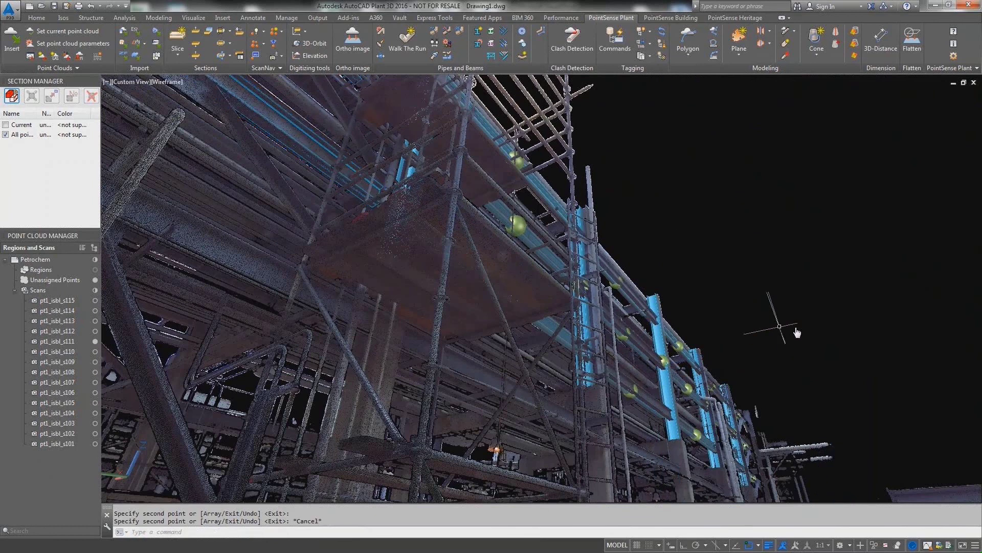
- Turn scan navigation off and bring the whole row of copied beam frames into view
{"action": "scroll", "coordinate": [797, 332], "scroll_direction": "down", "scroll_amount": 2}
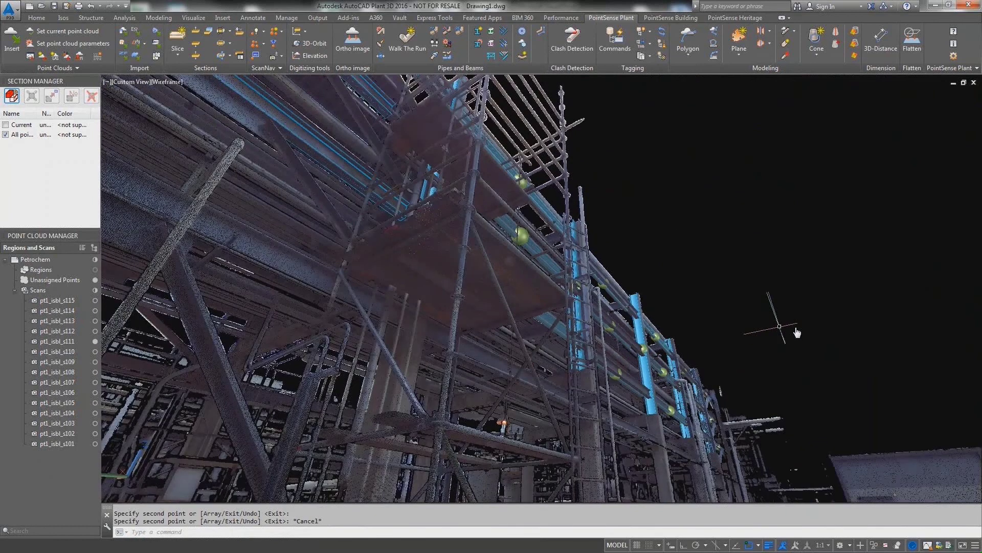
{"action": "scroll", "coordinate": [797, 332], "scroll_direction": "down", "scroll_amount": 2}
{"action": "left_click", "coordinate": [263, 31]}
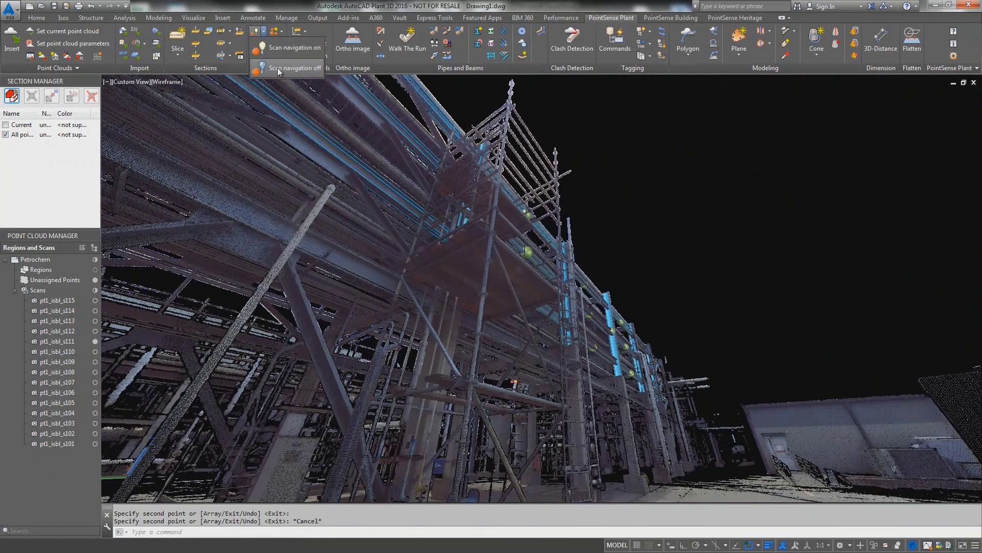
{"action": "left_click", "coordinate": [277, 67]}
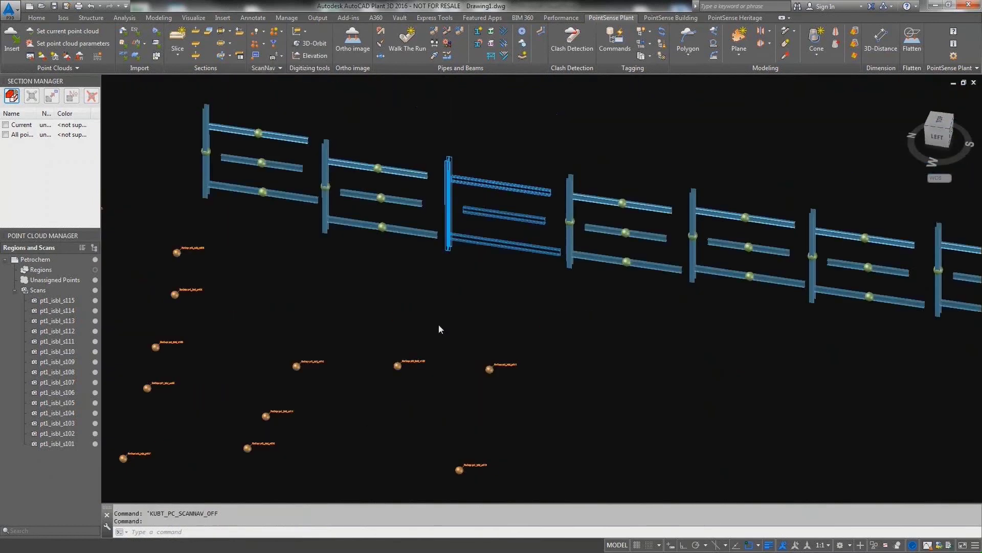
{"action": "scroll", "coordinate": [438, 324], "scroll_direction": "down", "scroll_amount": 2}
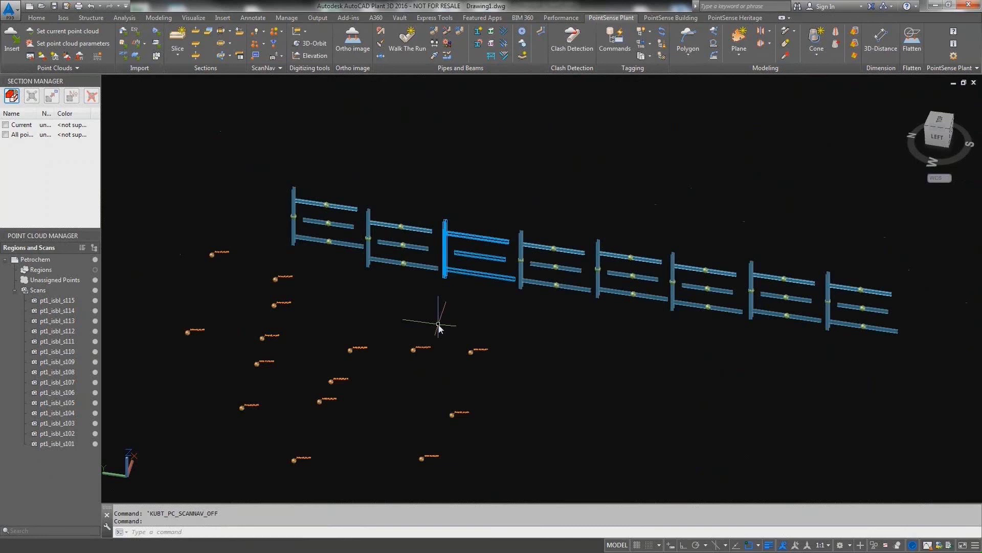
- Show all points and fit all postponed beam copies to the point cloud
{"action": "left_click", "coordinate": [5, 135]}
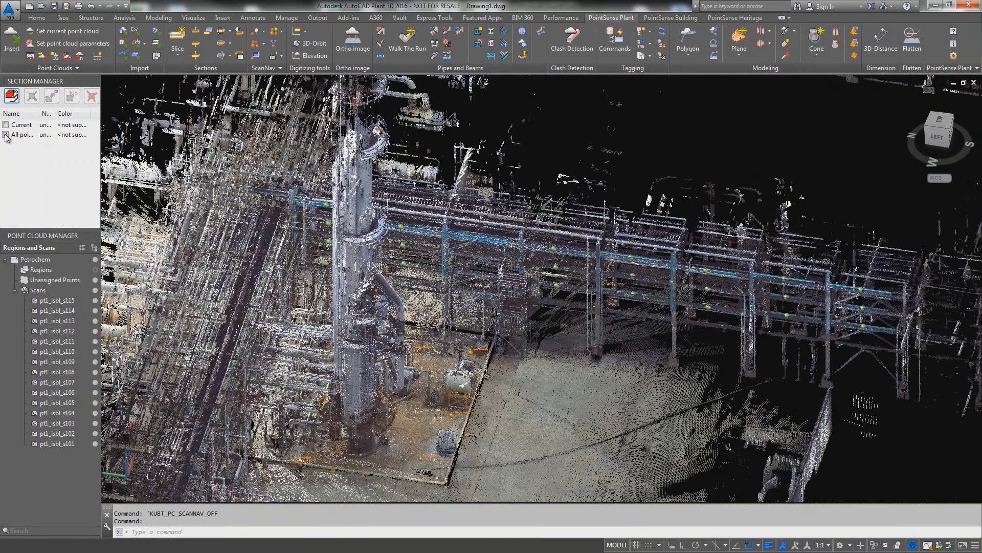
{"action": "left_click", "coordinate": [501, 51]}
{"action": "key", "text": "Return"}
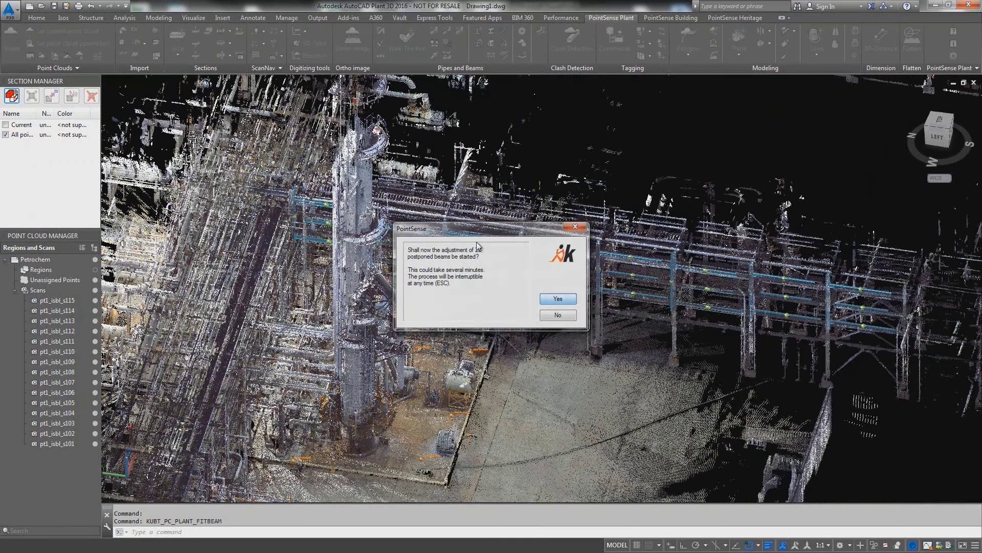
{"action": "key", "text": "Return"}
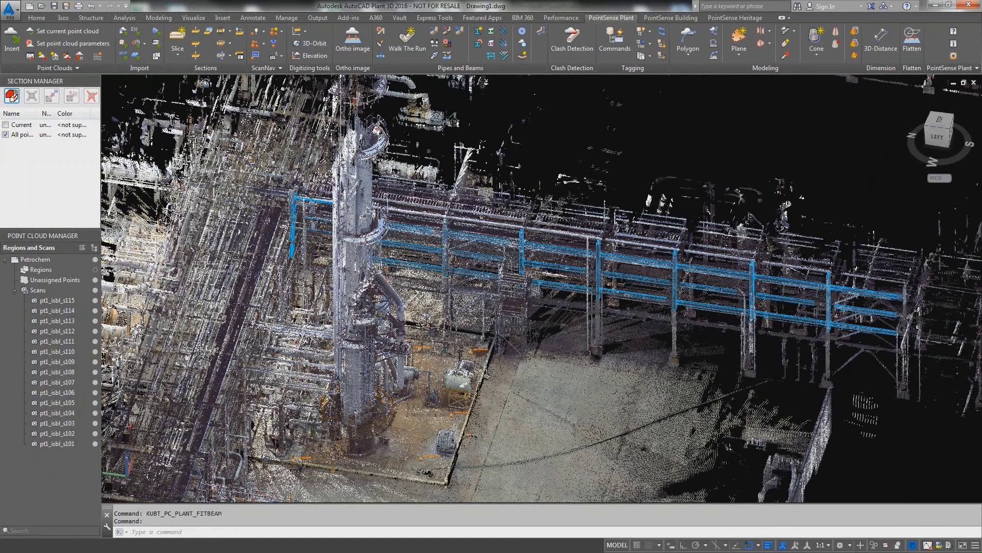
- Hide all points and apply steel constraints to the entire row of fitted beams, with lines indicating the movement
{"action": "left_click", "coordinate": [6, 135]}
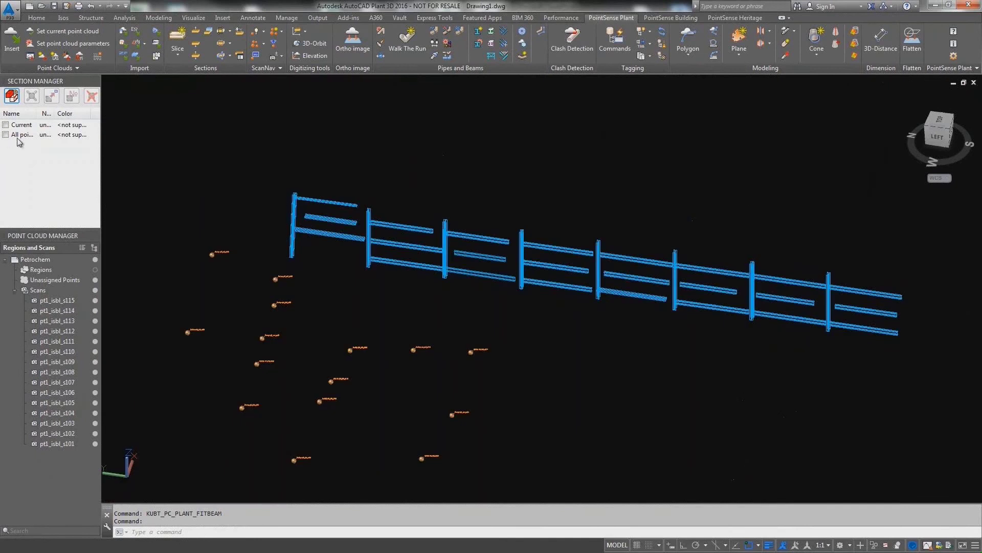
{"action": "left_click", "coordinate": [493, 55]}
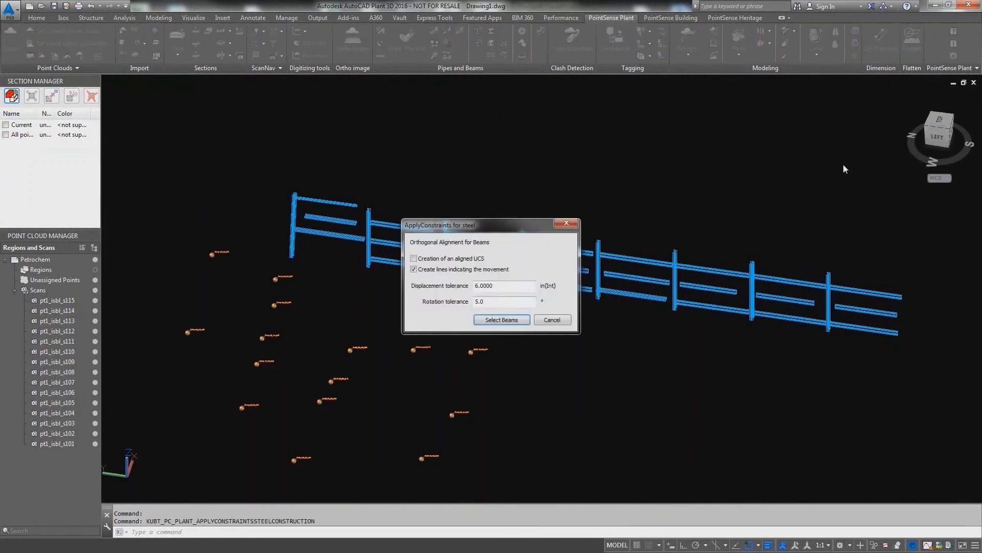
{"action": "left_click", "coordinate": [507, 320]}
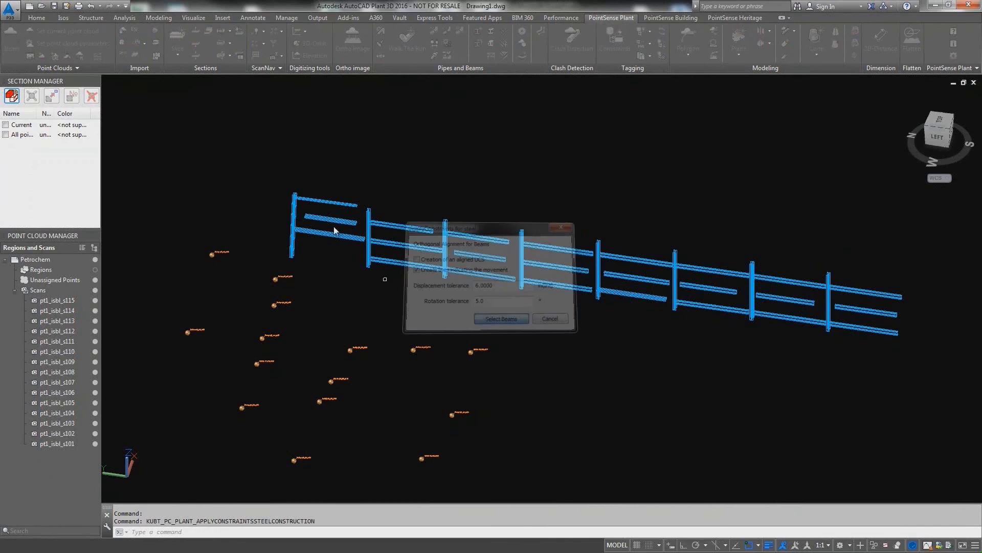
{"action": "left_click", "coordinate": [206, 112]}
{"action": "left_click", "coordinate": [915, 391]}
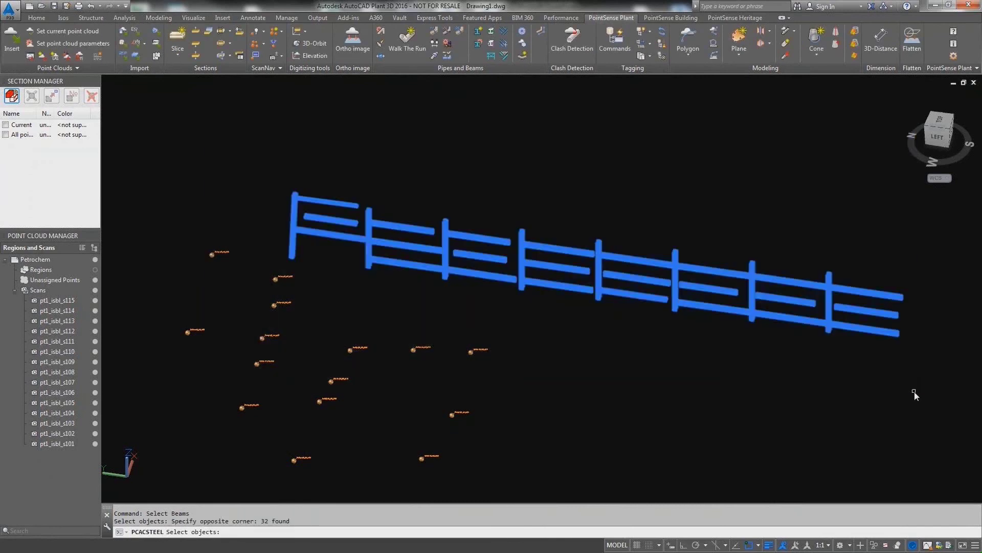
- Examine the constrained beams in the middle of the row against the point cloud, then hide all points again
{"action": "type", "text": "z"}
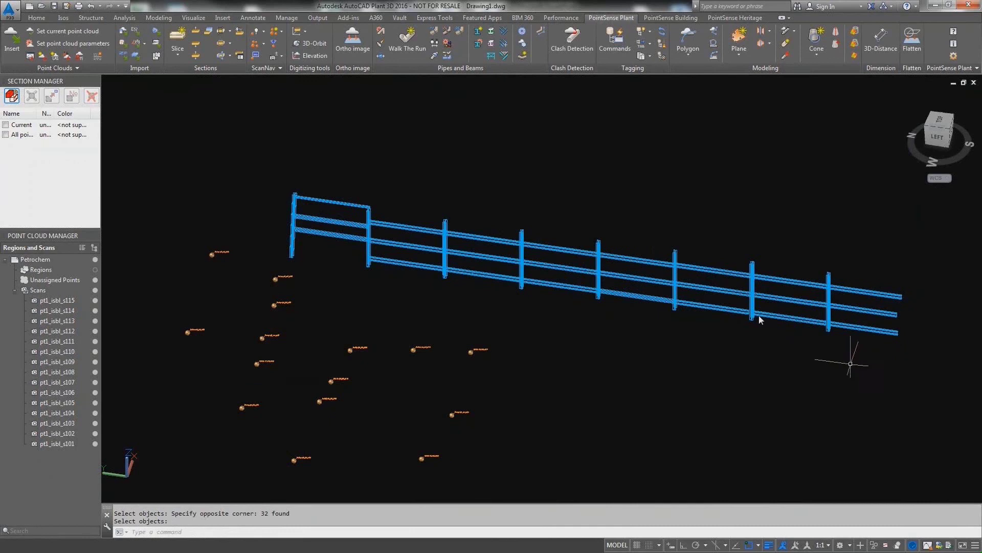
{"action": "key", "text": "Return"}
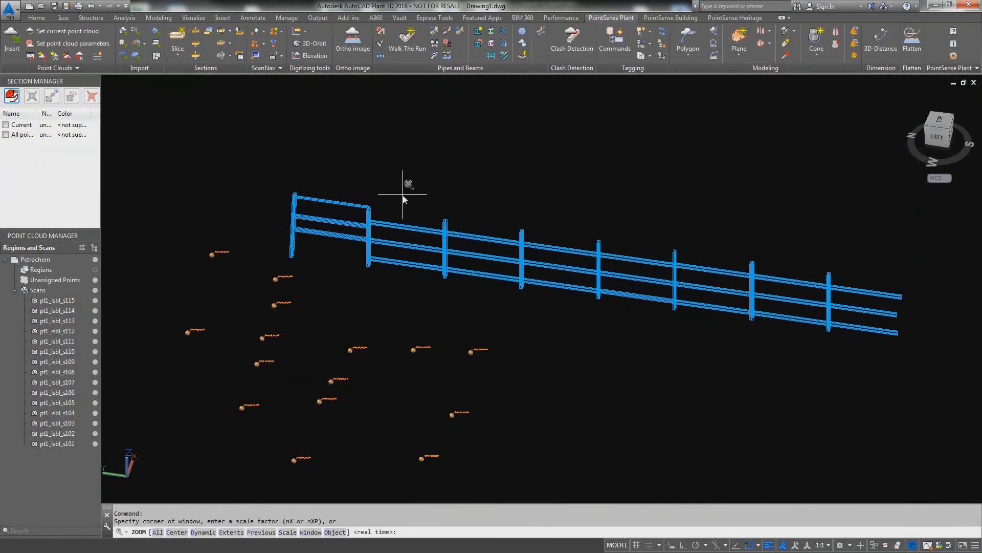
{"action": "left_click", "coordinate": [402, 195]}
{"action": "left_click", "coordinate": [723, 344]}
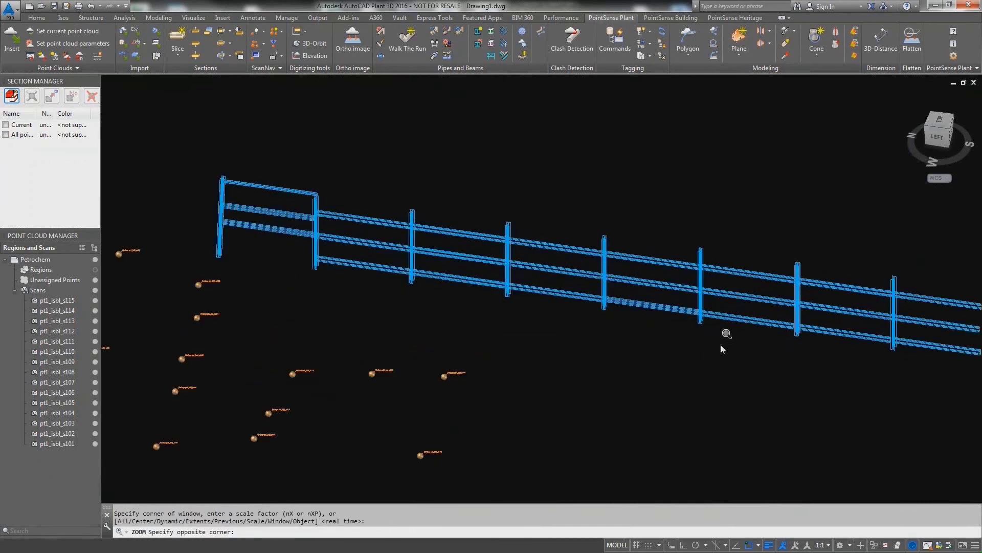
{"action": "key", "text": "Escape"}
{"action": "key", "text": "Escape"}
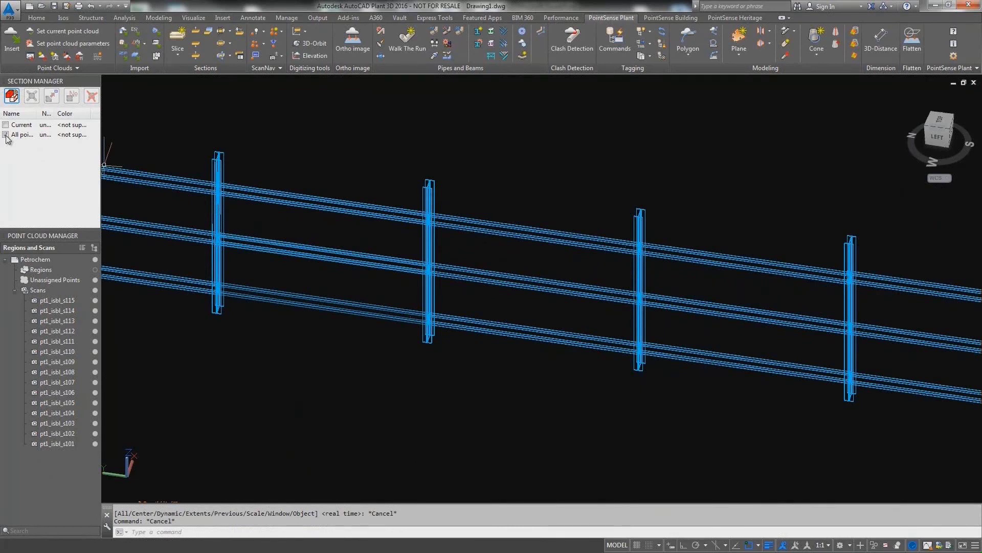
{"action": "left_click", "coordinate": [6, 135]}
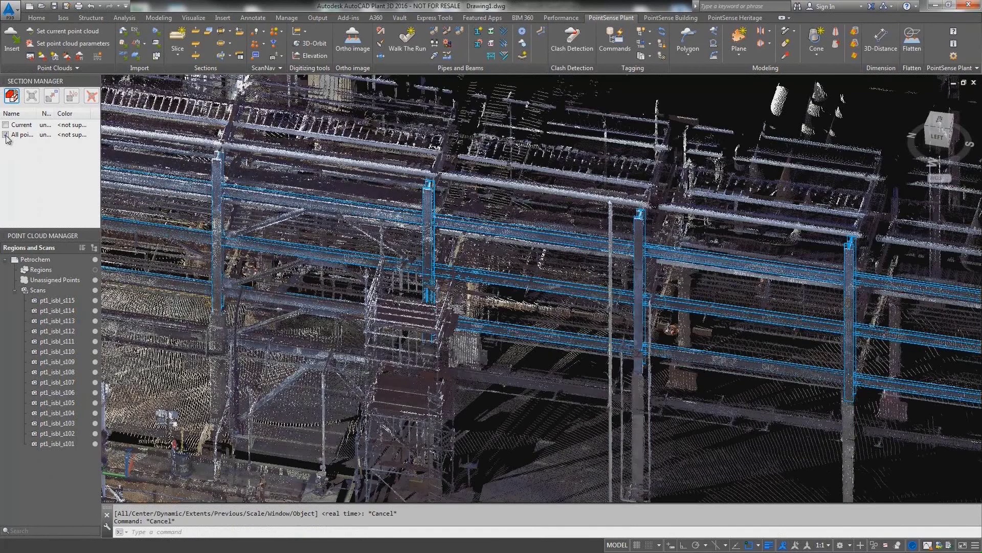
{"action": "left_click", "coordinate": [6, 134]}
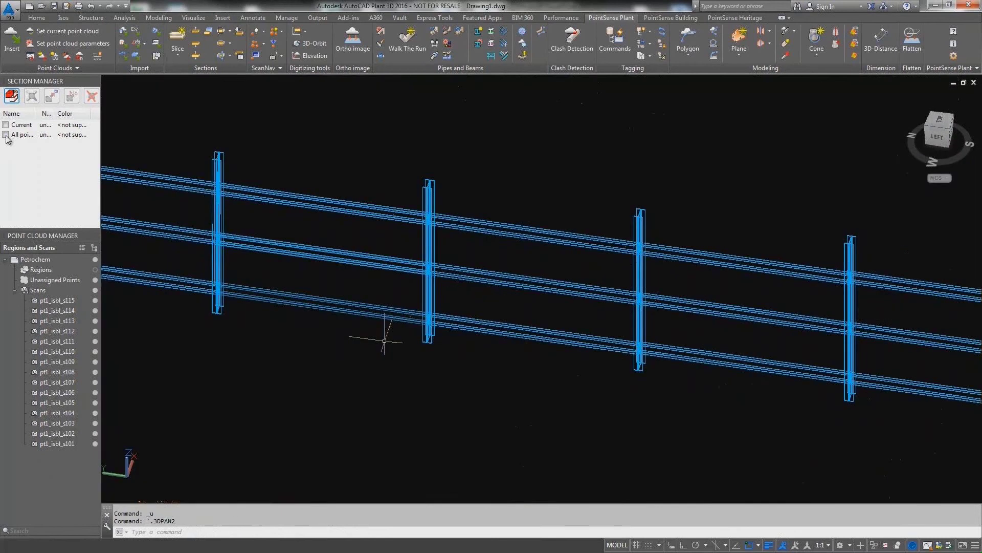
- Export all the steel beams in SDNF format to the Desktop as steelexport.sdnf
{"action": "left_click", "coordinate": [538, 32]}
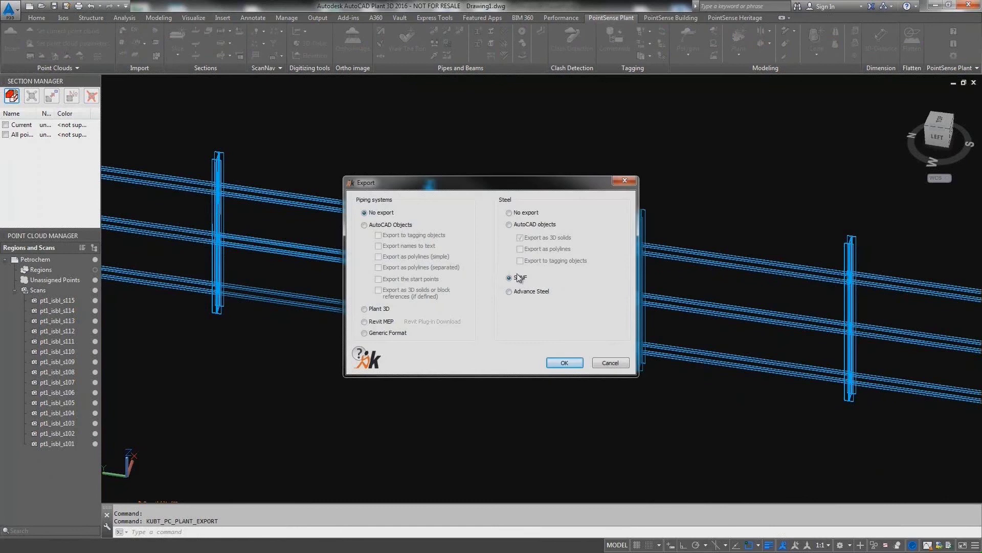
{"action": "left_click", "coordinate": [562, 362]}
{"action": "type", "text": "all"}
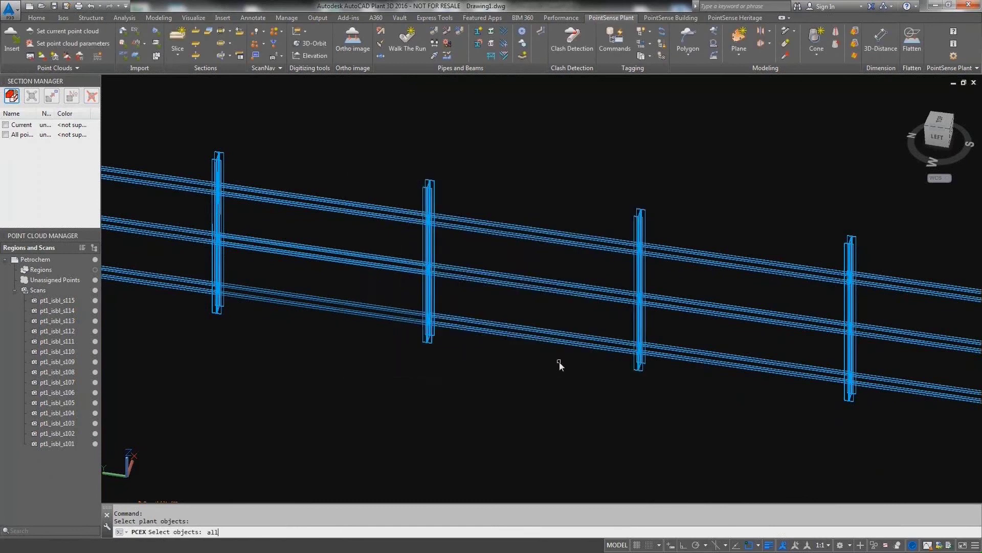
{"action": "key", "text": "Return"}
{"action": "key", "text": "Return"}
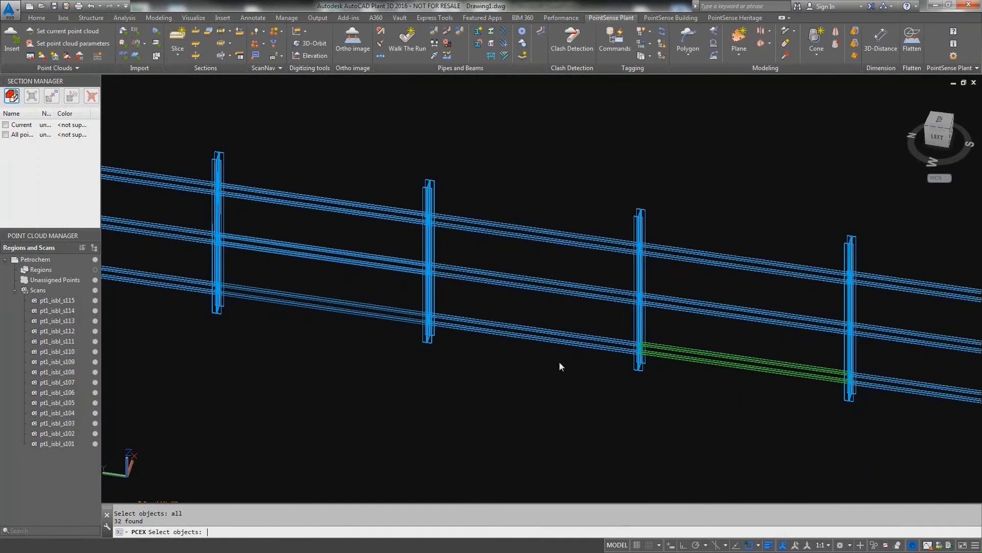
{"action": "key", "text": "Return"}
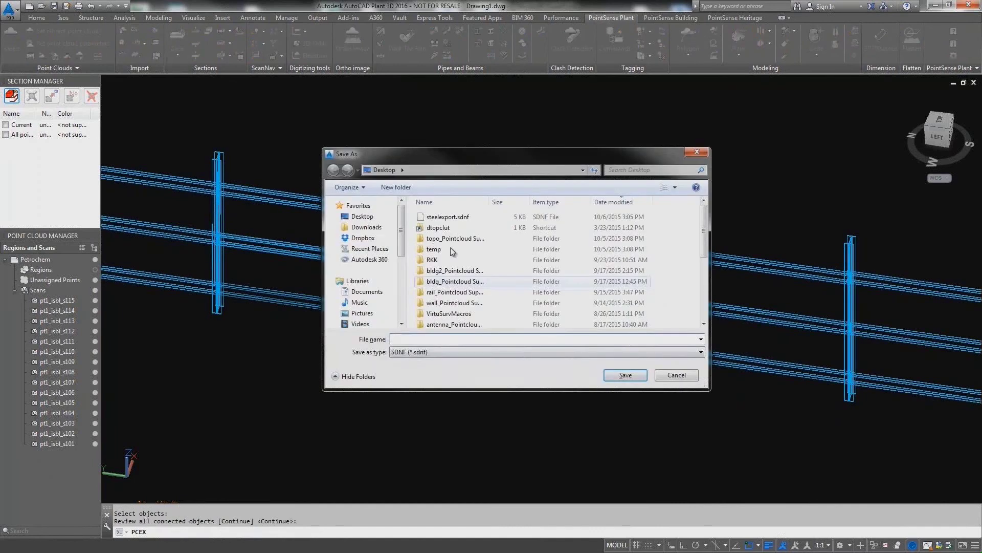
{"action": "type", "text": "steelexp"}
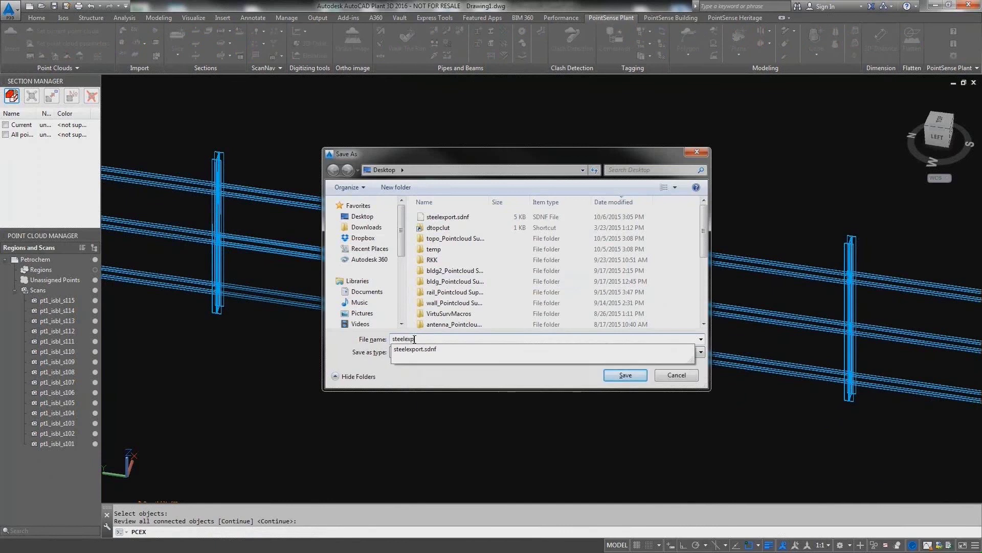
{"action": "key", "text": "Return"}
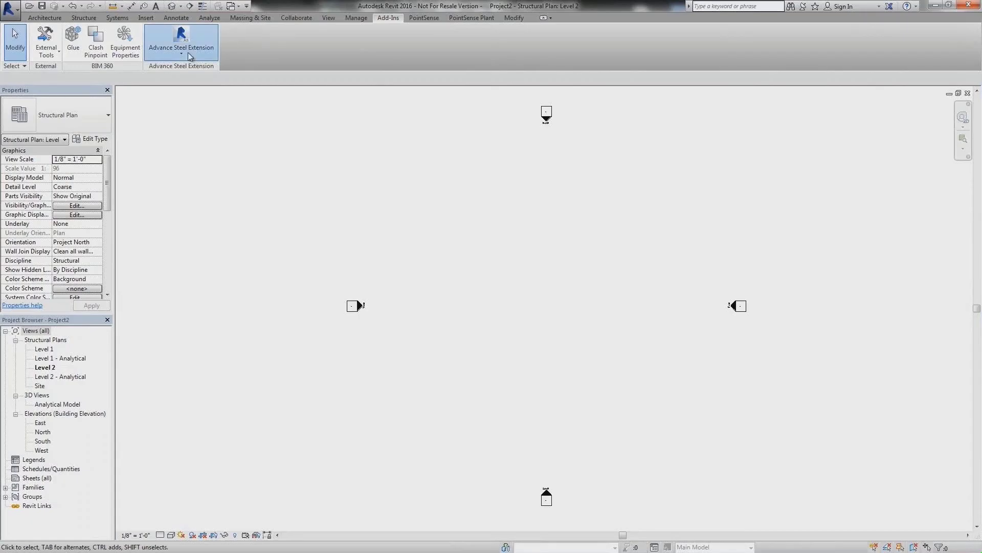
- Import steelexp.sdnf from the Desktop with the Advance Steel Extension, using the SDNF - Version 3.0 format and the US country library
{"action": "left_click", "coordinate": [189, 56]}
{"action": "left_click", "coordinate": [162, 80]}
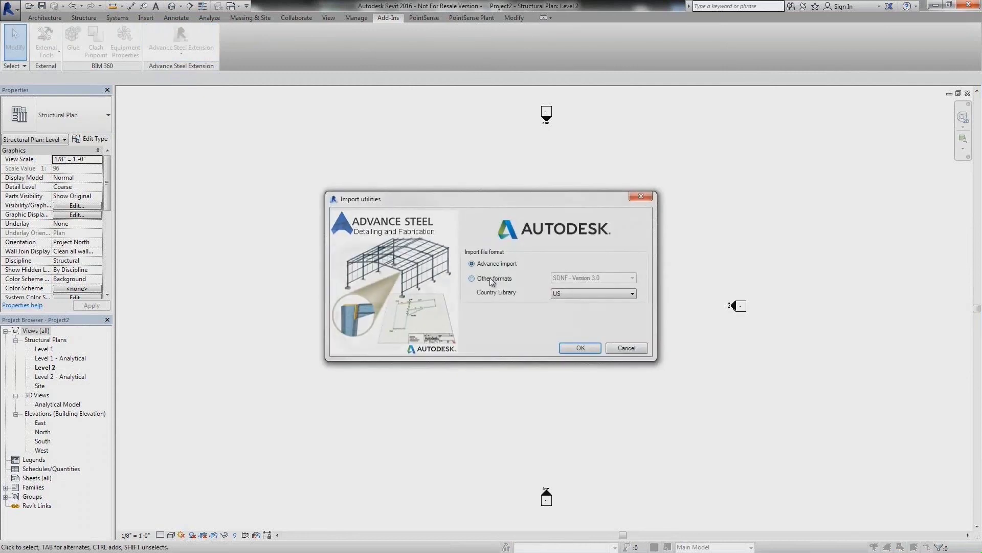
{"action": "left_click", "coordinate": [491, 278]}
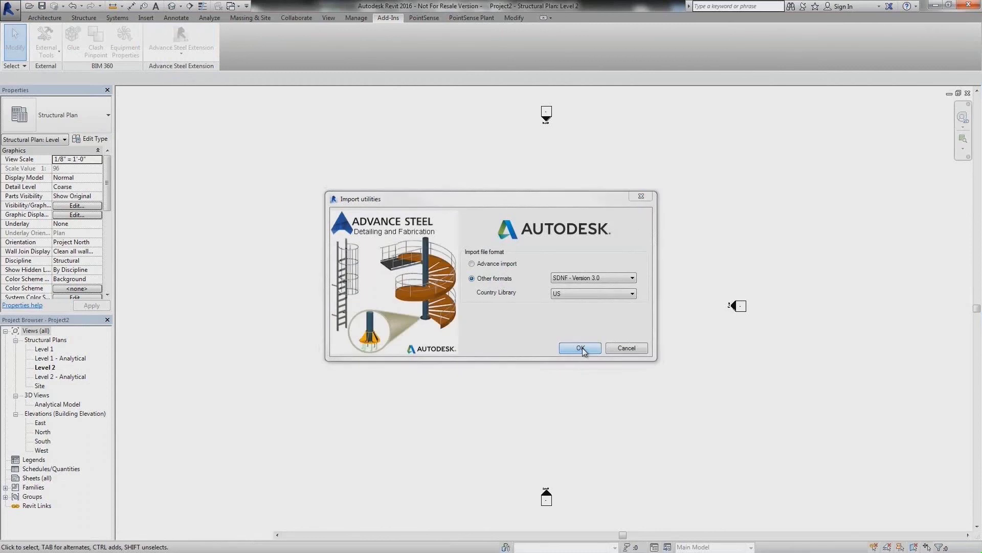
{"action": "left_click", "coordinate": [580, 348]}
{"action": "left_click", "coordinate": [431, 217]}
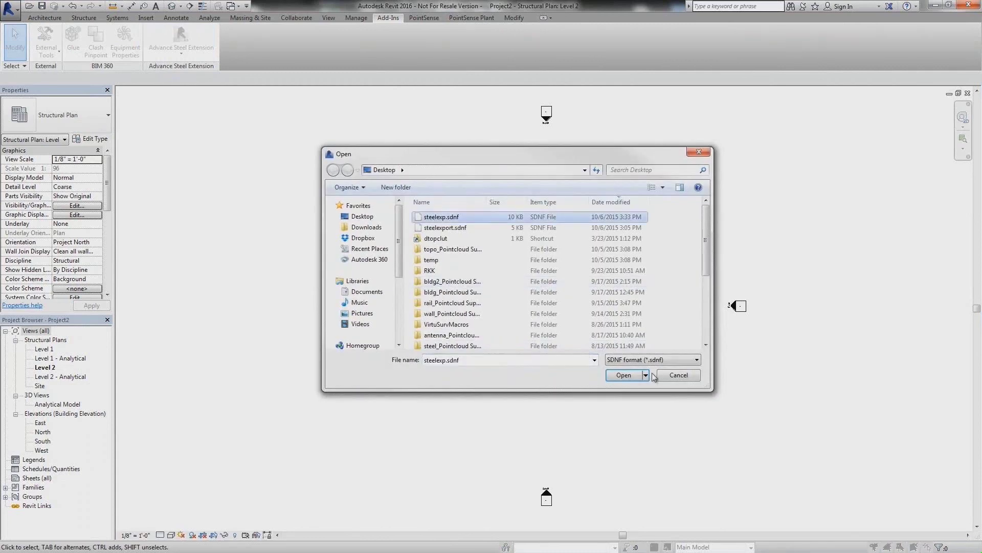
{"action": "left_click", "coordinate": [621, 375]}
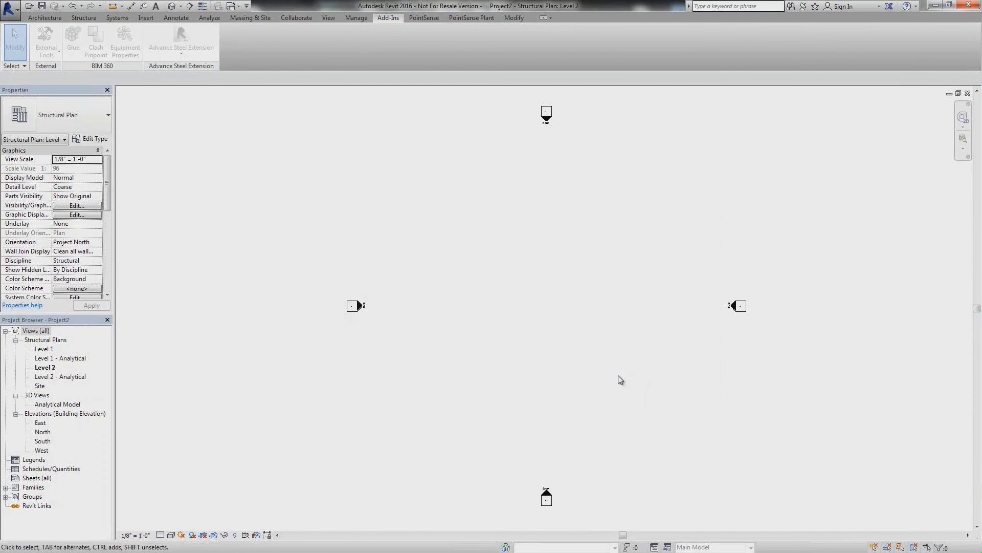
- Open the default 3D view of the imported steel and check the section type of a vertical beam in the middle of the row
{"action": "left_click", "coordinate": [173, 7]}
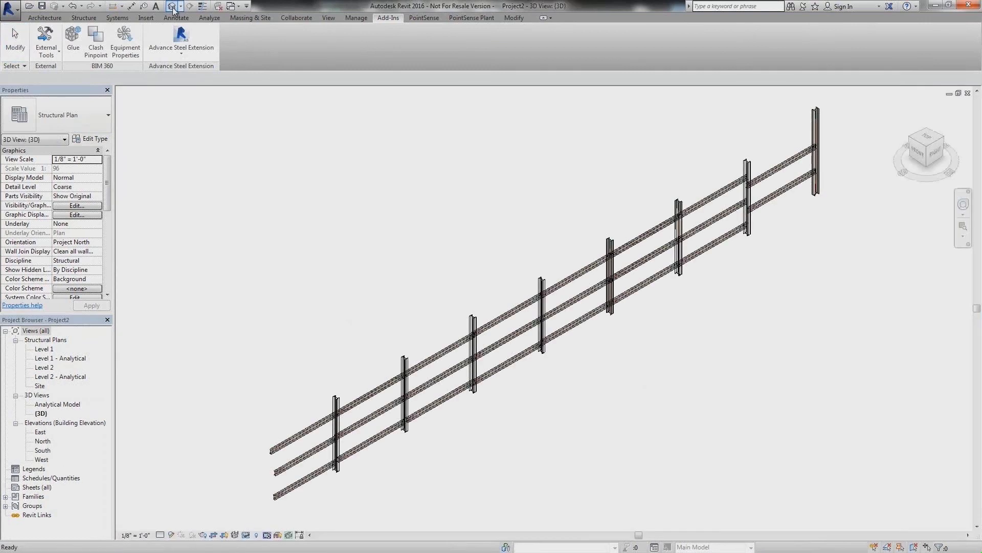
{"action": "middle_click_drag", "start_coordinate": [743, 355], "coordinate": [798, 322], "text": "shift"}
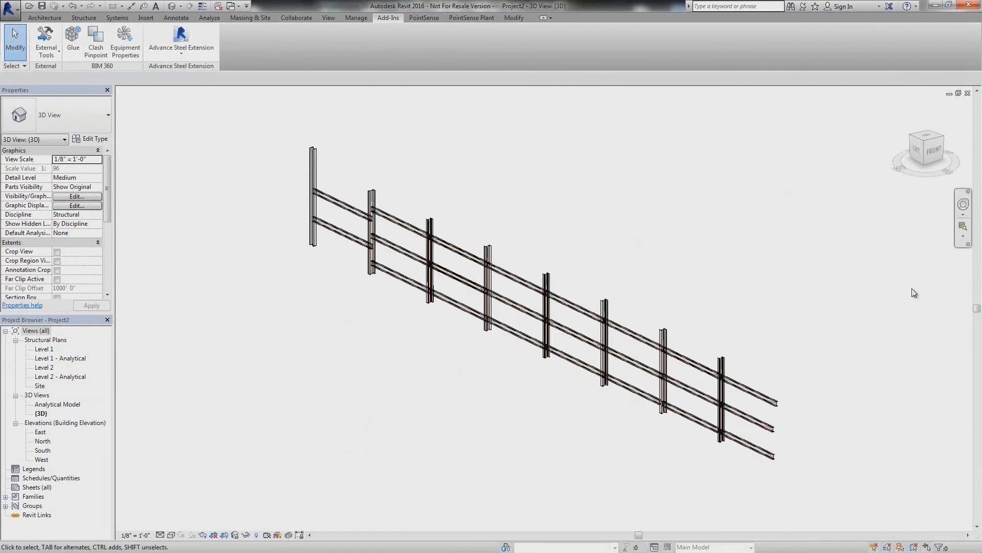
{"action": "left_click", "coordinate": [548, 286]}
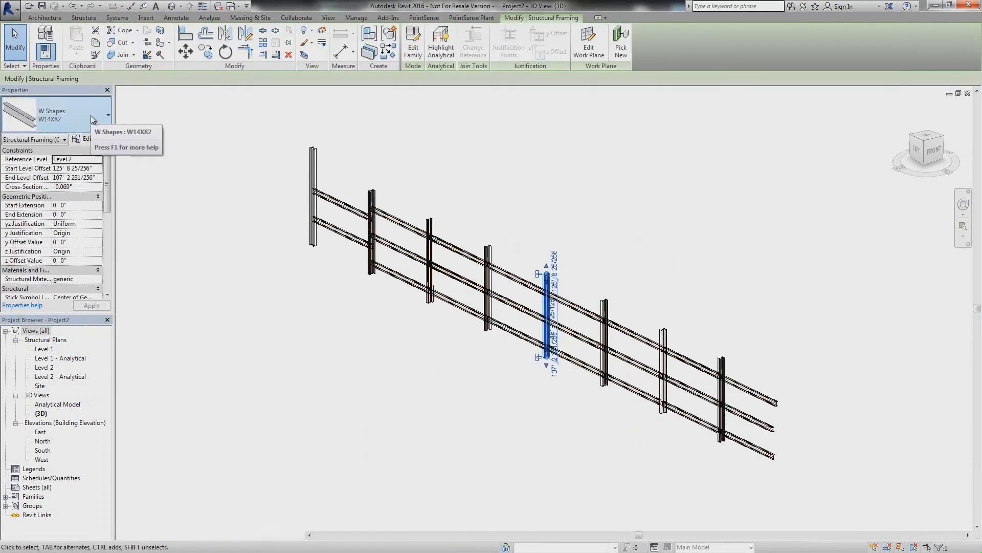
{"action": "left_click", "coordinate": [90, 116]}
{"action": "left_click", "coordinate": [90, 115]}
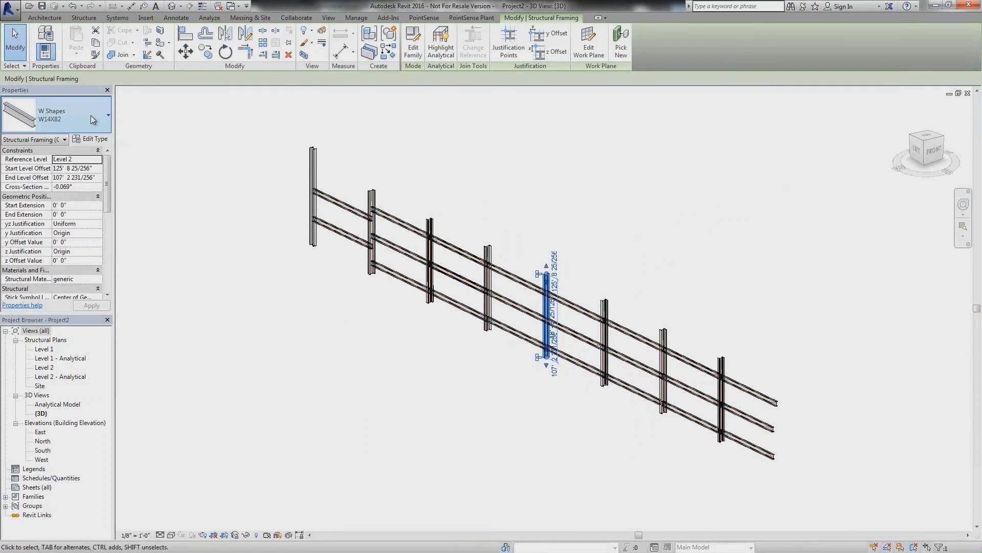
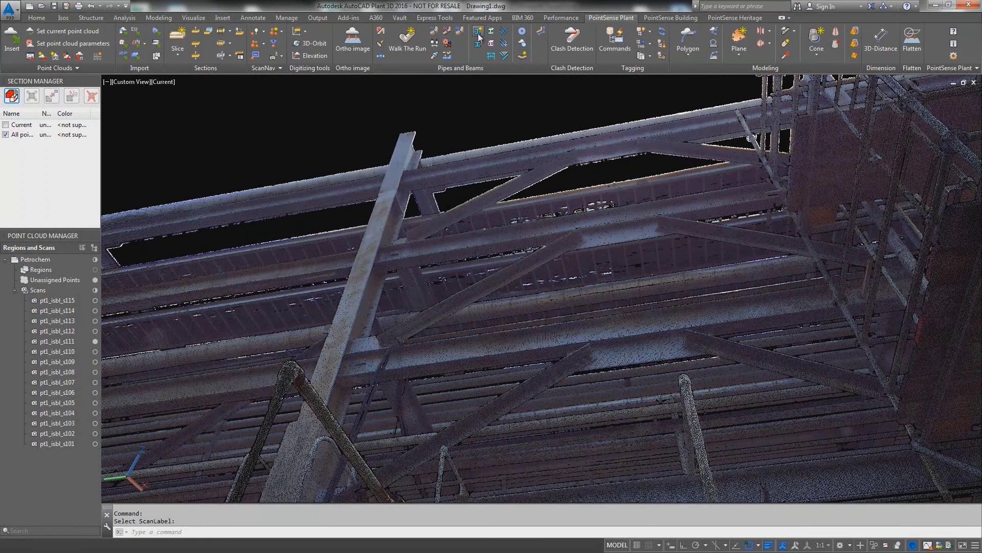
{"action": "mouse_move", "coordinate": [425, 398]}
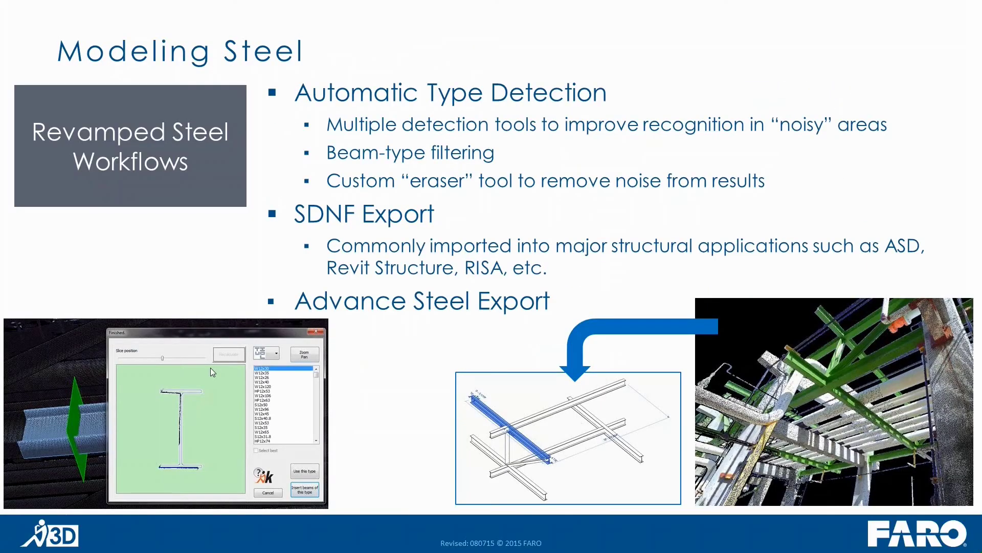
{"action": "key", "text": "Left"}
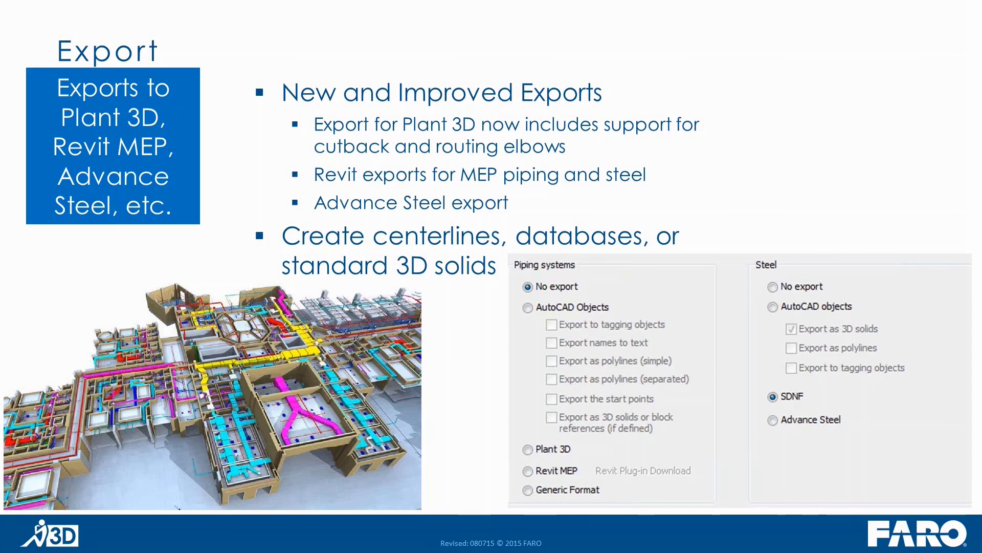
{"action": "key", "text": "Right"}
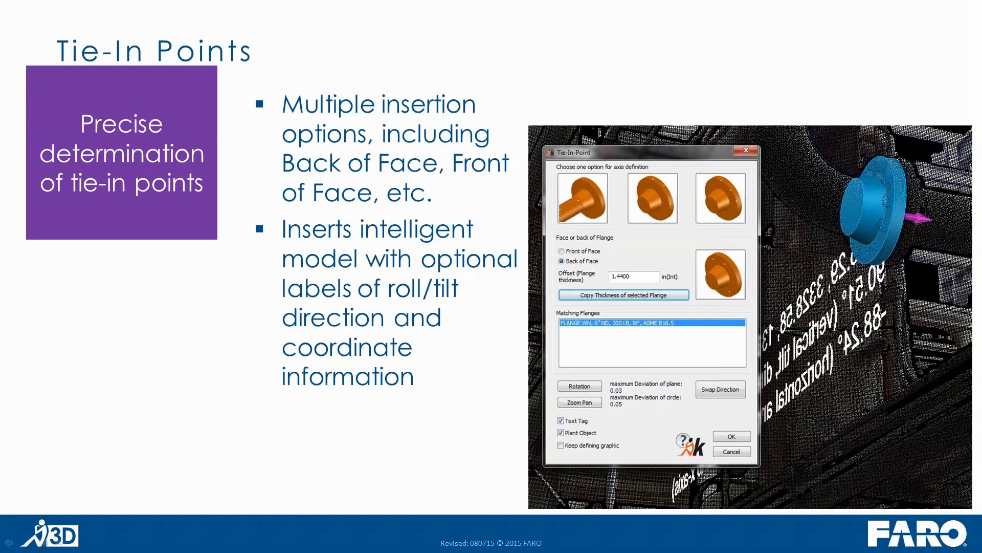
{"action": "key", "text": "Right"}
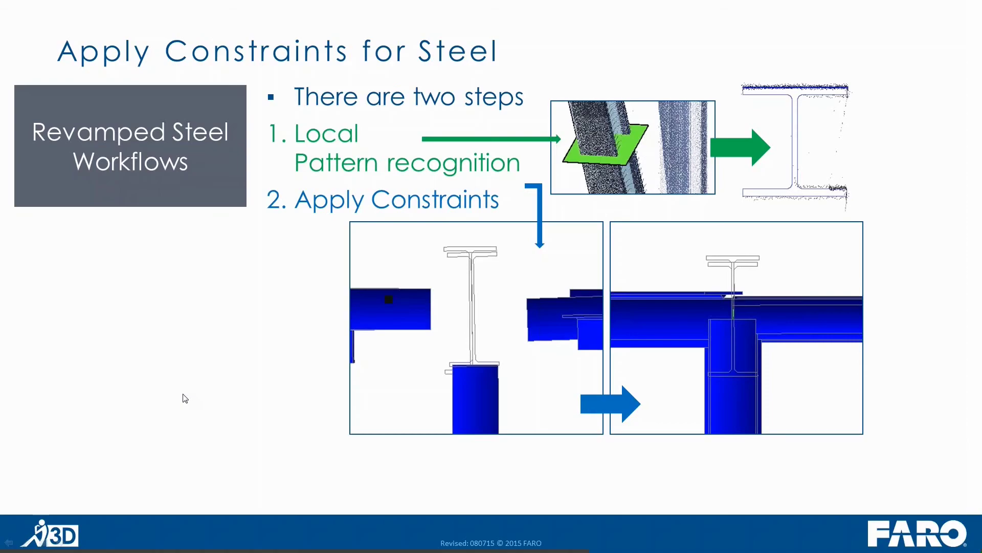
{"action": "key", "text": "Right"}
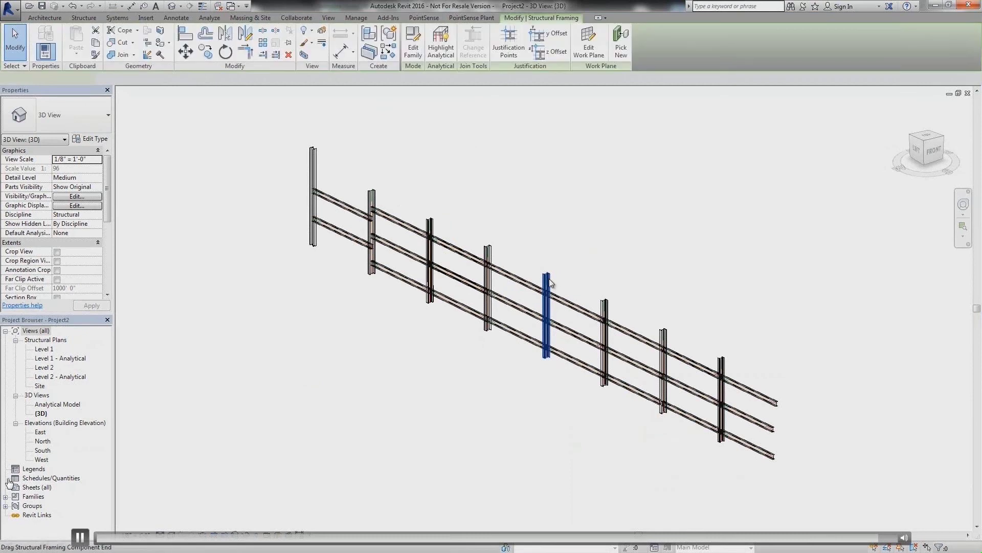
{"action": "left_click", "coordinate": [295, 436]}
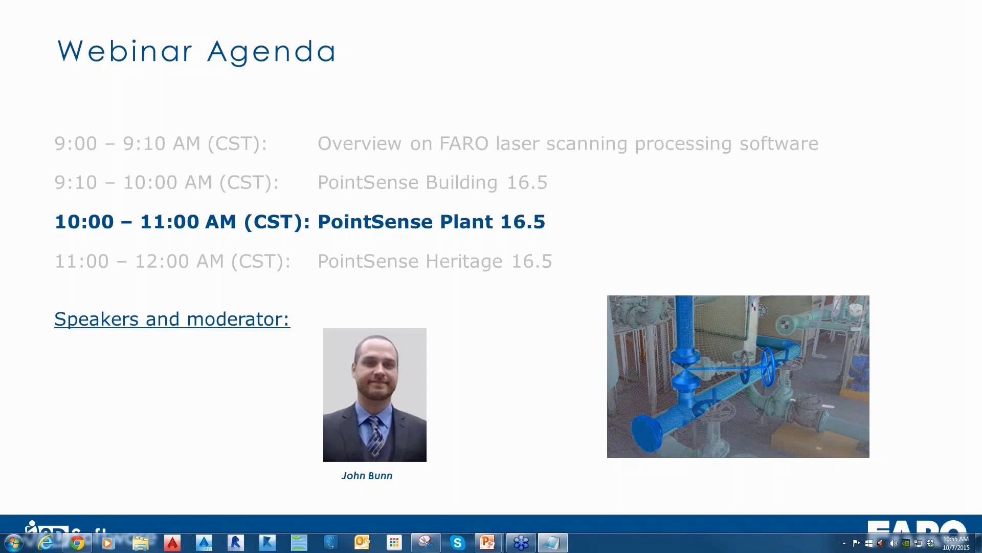
{"action": "left_click", "coordinate": [510, 319]}
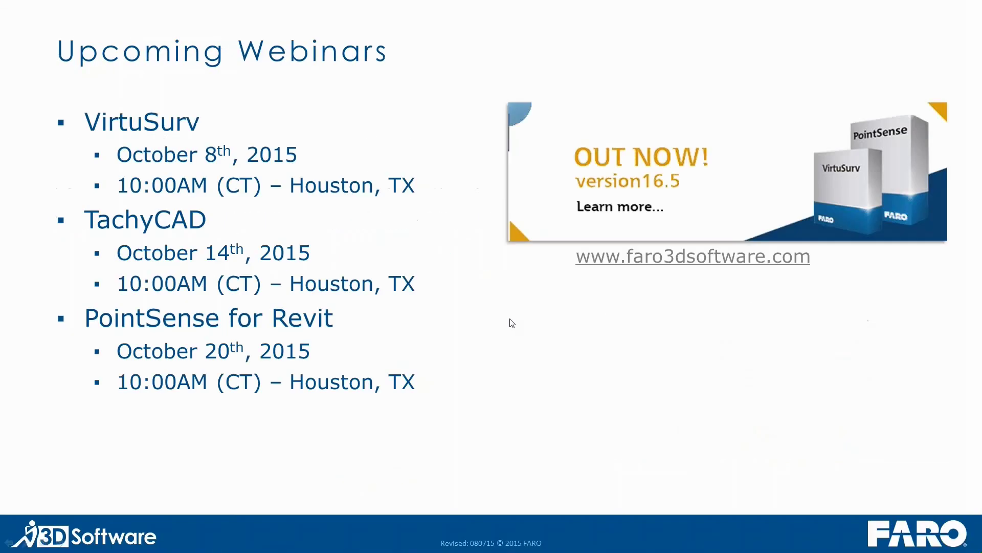
{"action": "left_click", "coordinate": [510, 319]}
{"action": "left_click", "coordinate": [512, 323]}
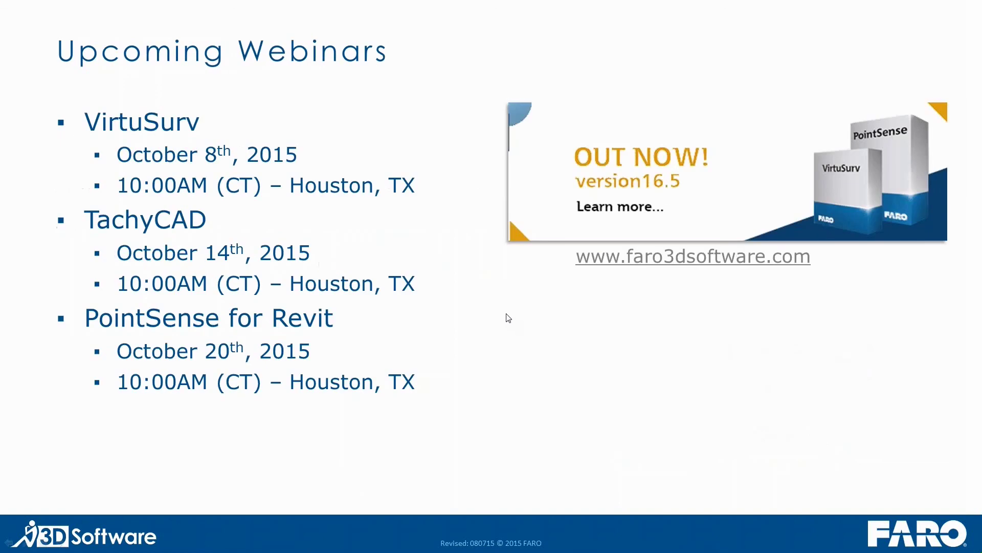